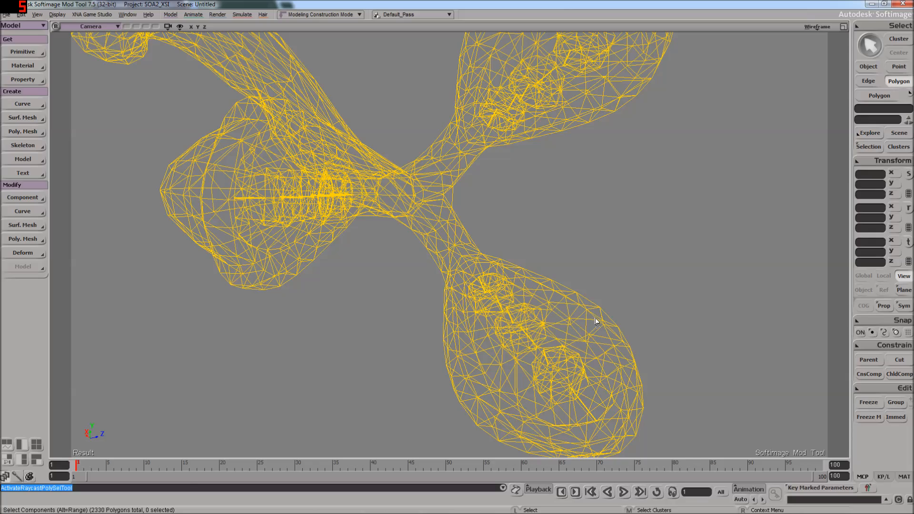
- Switch the camera view to hidden line removal display and bring the row of raised bumps into close view
{"action": "scroll", "coordinate": [546, 335], "scroll_direction": "up", "scroll_amount": 5}
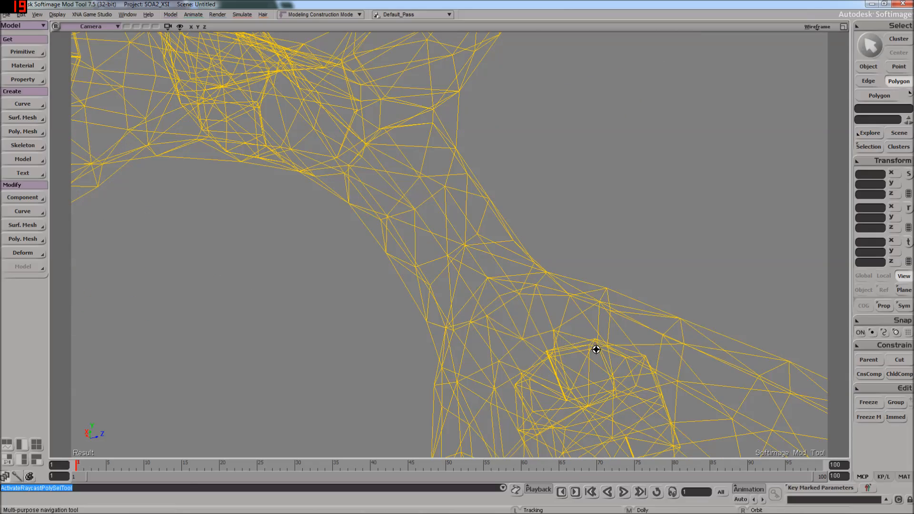
{"action": "left_click_drag", "start_coordinate": [595, 350], "coordinate": [588, 328]}
{"action": "mouse_move", "coordinate": [587, 328]}
{"action": "right_mouse_down"}
{"action": "mouse_move", "coordinate": [581, 310]}
{"action": "mouse_move", "coordinate": [578, 318]}
{"action": "mouse_move", "coordinate": [584, 314]}
{"action": "right_mouse_up"}
{"action": "scroll", "coordinate": [558, 260], "scroll_direction": "down", "scroll_amount": 4}
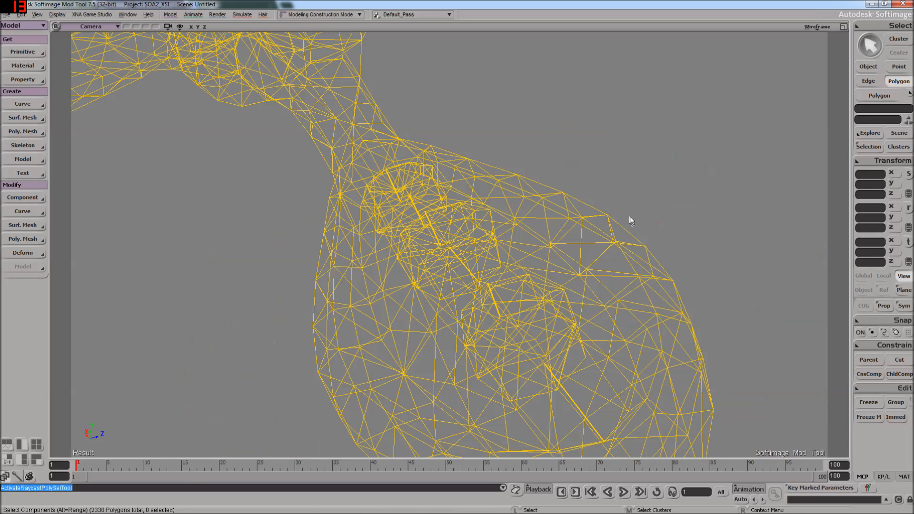
{"action": "left_click", "coordinate": [816, 27]}
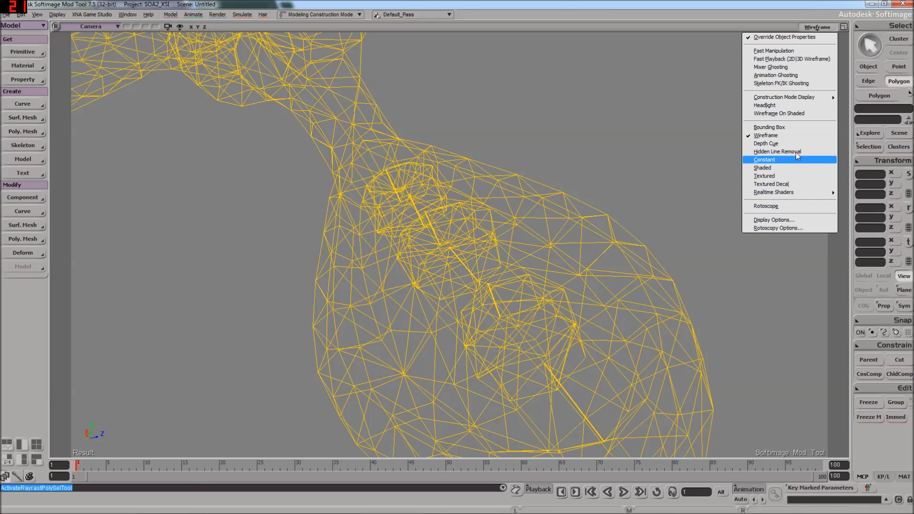
{"action": "left_click", "coordinate": [781, 151]}
{"action": "key", "text": "s"}
{"action": "scroll", "coordinate": [698, 157], "scroll_direction": "up", "scroll_amount": 6}
{"action": "scroll", "coordinate": [713, 160], "scroll_direction": "down", "scroll_amount": 6}
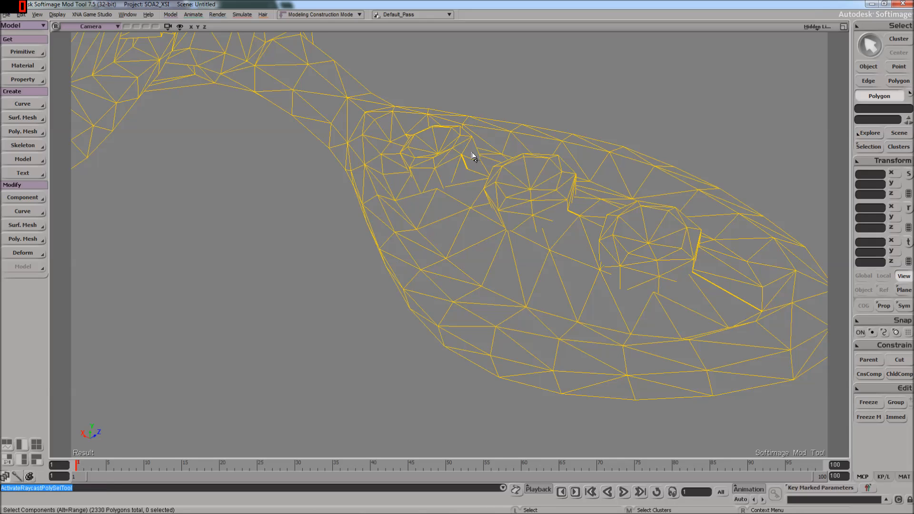
- Select the four polygons on the side of the smallest raised bump, hide them and clear the selection
{"action": "left_click", "coordinate": [455, 171]}
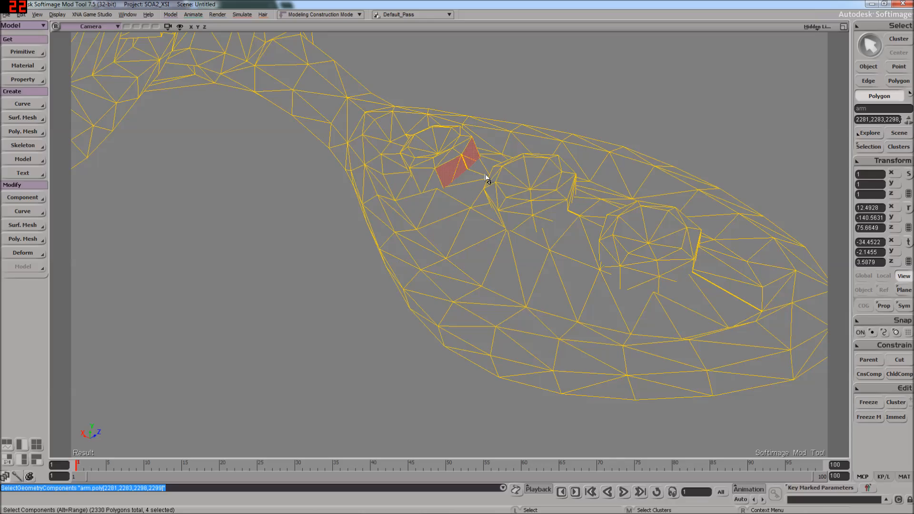
{"action": "key", "text": "f"}
{"action": "key", "text": "s"}
{"action": "mouse_move", "coordinate": [485, 193]}
{"action": "right_mouse_down"}
{"action": "mouse_move", "coordinate": [496, 157]}
{"action": "mouse_move", "coordinate": [520, 158]}
{"action": "mouse_move", "coordinate": [453, 203]}
{"action": "mouse_move", "coordinate": [449, 218]}
{"action": "mouse_move", "coordinate": [482, 202]}
{"action": "right_mouse_up"}
{"action": "mouse_move", "coordinate": [482, 195]}
{"action": "left_mouse_down"}
{"action": "mouse_move", "coordinate": [463, 227]}
{"action": "mouse_move", "coordinate": [403, 248]}
{"action": "left_mouse_up"}
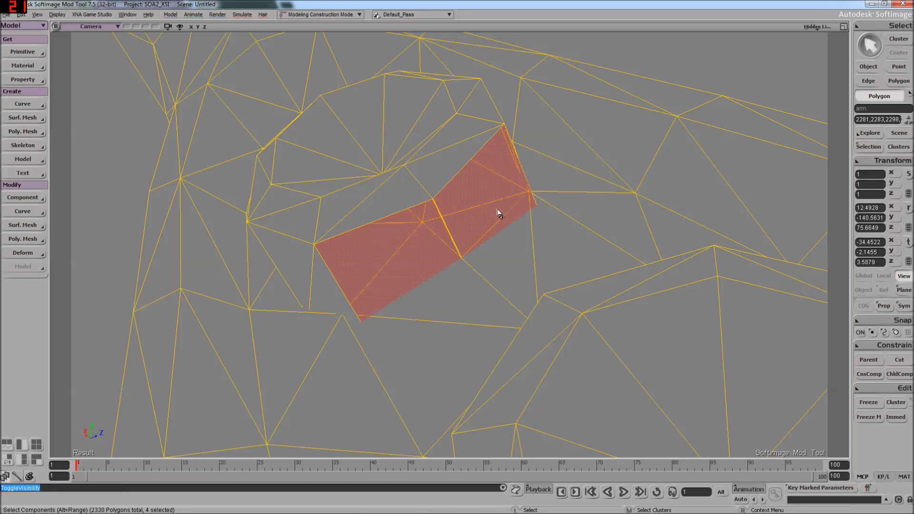
{"action": "key", "text": "s"}
{"action": "right_click_drag", "start_coordinate": [514, 213], "coordinate": [475, 245]}
{"action": "key", "text": "s"}
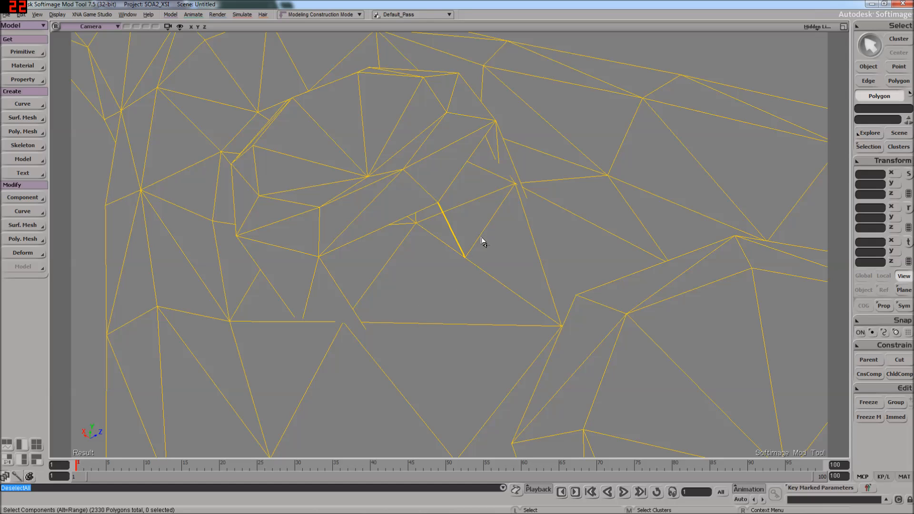
{"action": "key", "text": "s"}
{"action": "right_click_drag", "start_coordinate": [498, 216], "coordinate": [580, 216]}
- Select the polygons forming the side wall of the smallest bump, next to the hidden gap
{"action": "key", "text": "space"}
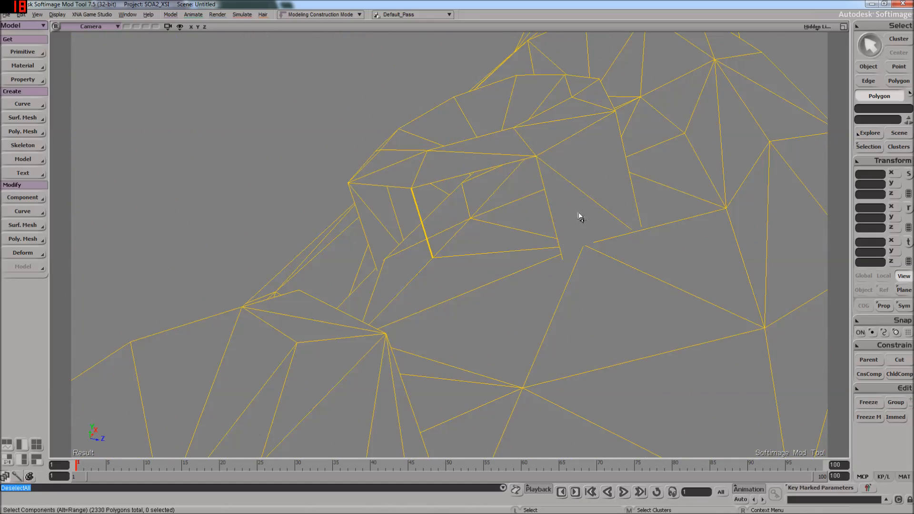
{"action": "left_click", "coordinate": [592, 185]}
{"action": "right_click_drag", "start_coordinate": [592, 185], "coordinate": [590, 306]}
{"action": "left_click_drag", "start_coordinate": [693, 290], "coordinate": [751, 274], "text": "shift"}
{"action": "key", "text": "s"}
{"action": "right_click_drag", "start_coordinate": [736, 276], "coordinate": [690, 228]}
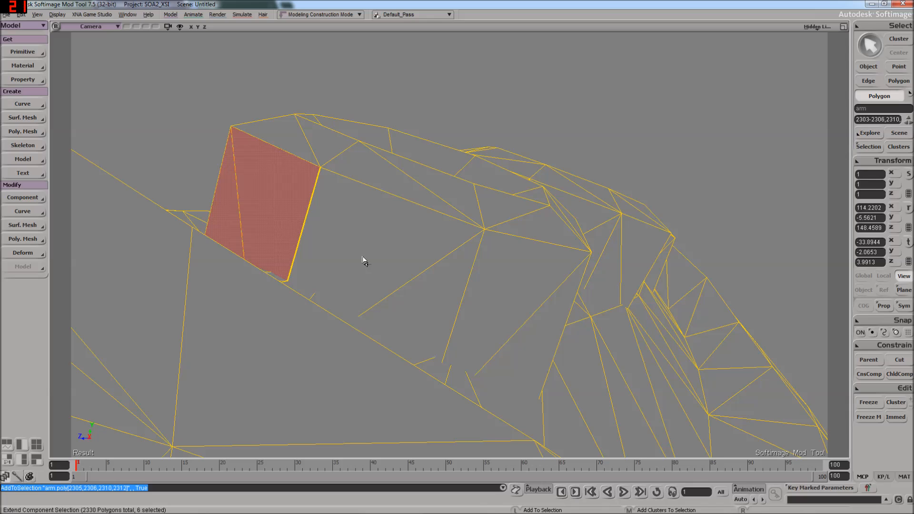
{"action": "mouse_move", "coordinate": [381, 249]}
{"action": "left_mouse_down", "text": "shift"}
{"action": "mouse_move", "coordinate": [529, 305]}
{"action": "mouse_move", "coordinate": [589, 313]}
{"action": "left_mouse_up", "text": "shift"}
{"action": "key", "text": "s"}
{"action": "right_click_drag", "start_coordinate": [588, 312], "coordinate": [517, 307]}
- Extend the polygon selection around the same bump to cover its cap and remaining side walls
{"action": "left_click_drag", "start_coordinate": [305, 284], "coordinate": [378, 286], "text": "shift"}
{"action": "key", "text": "s"}
{"action": "right_click_drag", "start_coordinate": [377, 286], "coordinate": [484, 298]}
{"action": "mouse_move", "coordinate": [512, 268]}
{"action": "left_mouse_down", "text": "shift"}
{"action": "mouse_move", "coordinate": [319, 290]}
{"action": "mouse_move", "coordinate": [204, 198]}
{"action": "mouse_move", "coordinate": [268, 229]}
{"action": "mouse_move", "coordinate": [433, 255]}
{"action": "mouse_move", "coordinate": [314, 207]}
{"action": "mouse_move", "coordinate": [355, 227]}
{"action": "left_mouse_up", "text": "shift"}
{"action": "key", "text": "s"}
{"action": "right_click_drag", "start_coordinate": [355, 227], "coordinate": [490, 288]}
{"action": "mouse_move", "coordinate": [686, 288]}
{"action": "left_mouse_down", "text": "shift"}
{"action": "mouse_move", "coordinate": [557, 284]}
{"action": "mouse_move", "coordinate": [499, 240]}
{"action": "left_mouse_up", "text": "shift"}
{"action": "left_click_drag", "start_coordinate": [465, 191], "coordinate": [561, 288], "text": "shift"}
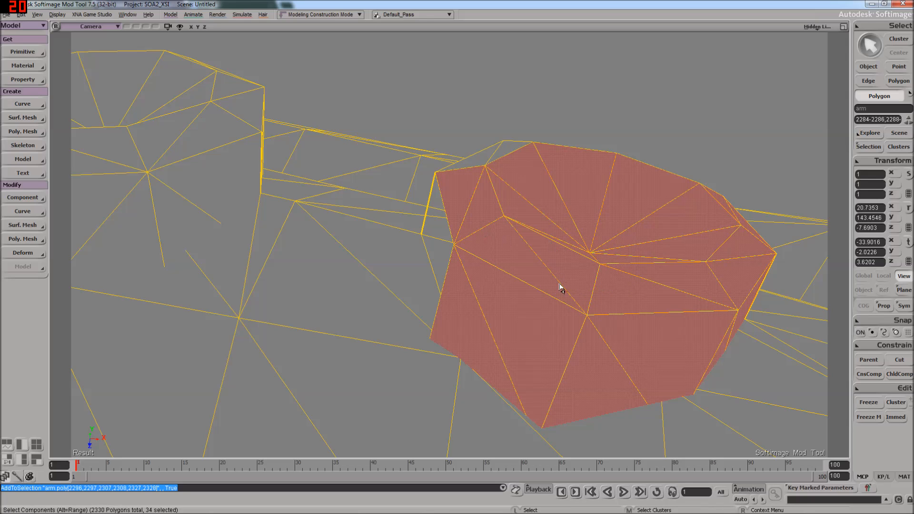
{"action": "left_click", "coordinate": [643, 346], "text": "ctrl"}
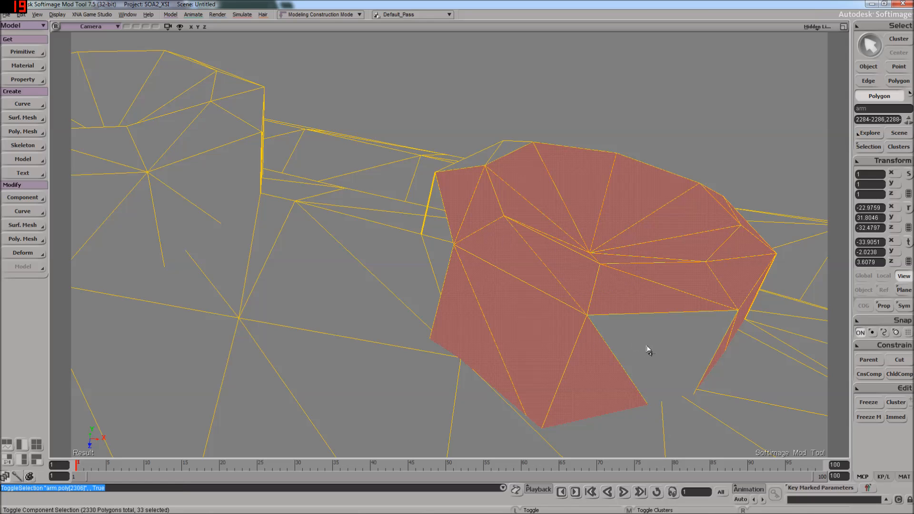
{"action": "left_click", "coordinate": [648, 360], "text": "ctrl"}
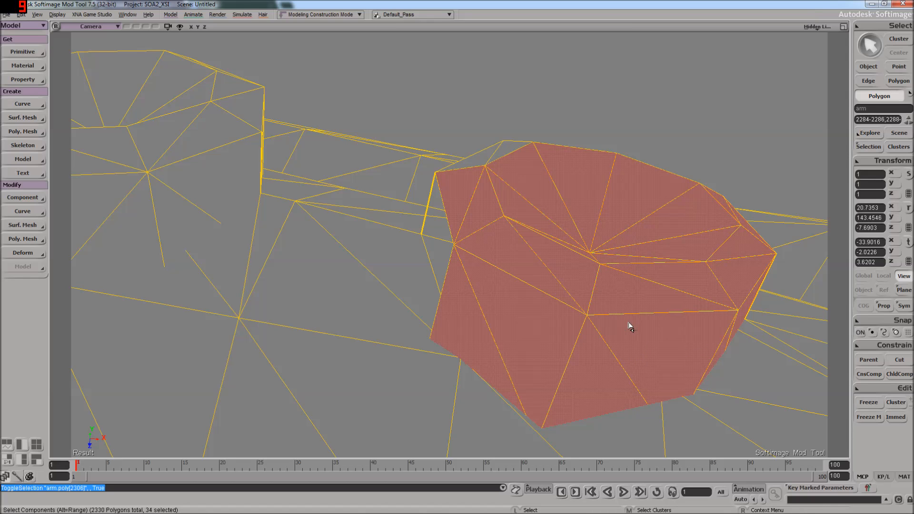
- Add the last uncovered polygons of the bump to the selection and hide all selected polygons
{"action": "key", "text": "s"}
{"action": "right_click_drag", "start_coordinate": [647, 328], "coordinate": [761, 281]}
{"action": "left_click", "coordinate": [386, 209], "text": "shift"}
{"action": "key", "text": "s"}
{"action": "right_click_drag", "start_coordinate": [394, 231], "coordinate": [427, 273]}
{"action": "key", "text": "h"}
{"action": "key", "text": "s"}
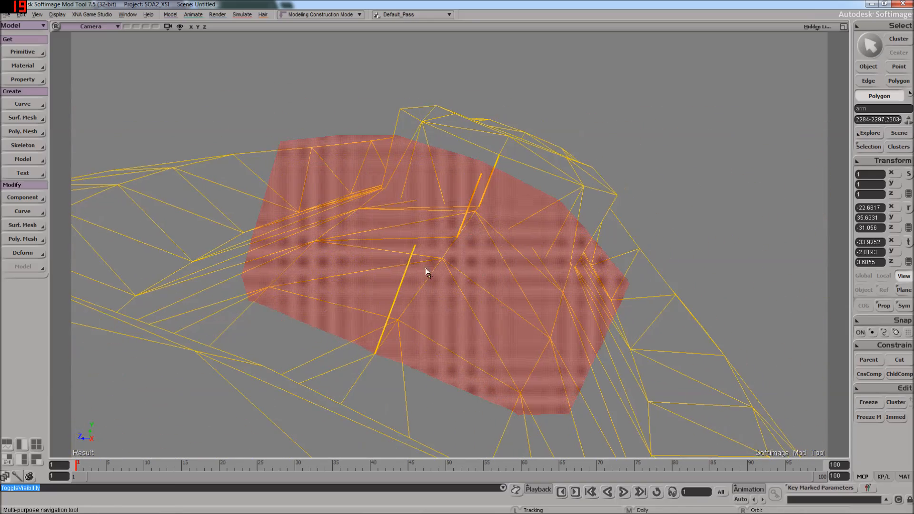
- Add the surface polygons bordering the base of the hidden bump to the selection
{"action": "key", "text": "s"}
{"action": "right_click_drag", "start_coordinate": [426, 196], "coordinate": [388, 261]}
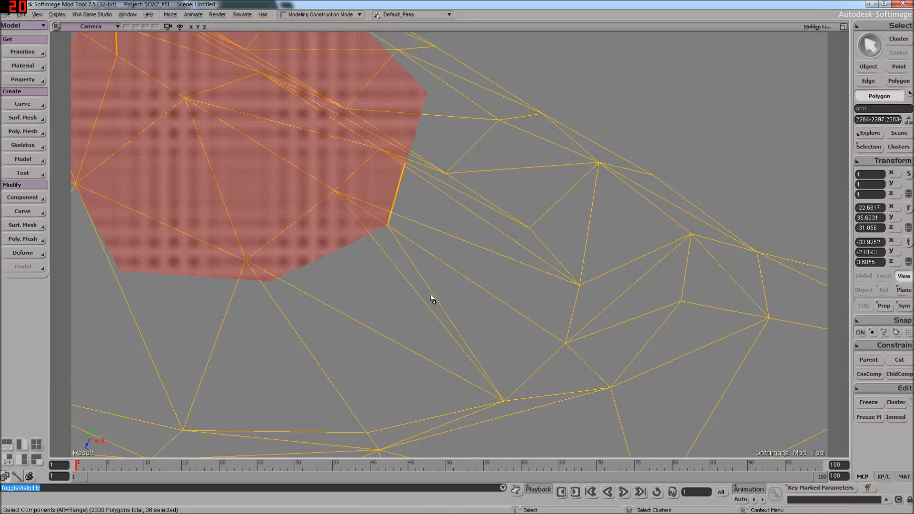
{"action": "key", "text": "s"}
{"action": "right_click_drag", "start_coordinate": [447, 272], "coordinate": [384, 252]}
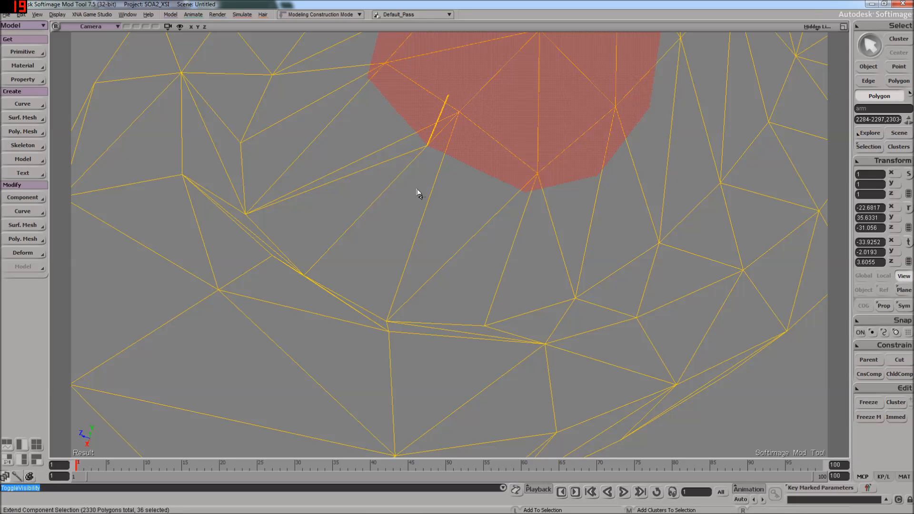
{"action": "left_click_drag", "start_coordinate": [419, 191], "coordinate": [447, 196], "text": "shift"}
{"action": "left_click", "coordinate": [333, 119], "text": "shift"}
{"action": "key", "text": "s"}
{"action": "right_click_drag", "start_coordinate": [374, 161], "coordinate": [502, 209]}
{"action": "left_click_drag", "start_coordinate": [265, 280], "coordinate": [119, 269], "text": "shift"}
- Extend the selection across the surrounding surface polygons toward the neighbouring bump
{"action": "key", "text": "s"}
{"action": "mouse_move", "coordinate": [255, 237]}
{"action": "right_mouse_down"}
{"action": "mouse_move", "coordinate": [188, 227]}
{"action": "mouse_move", "coordinate": [183, 210]}
{"action": "right_mouse_up"}
{"action": "left_click_drag", "start_coordinate": [535, 312], "coordinate": [800, 296], "text": "shift"}
{"action": "key", "text": "s"}
{"action": "right_click_drag", "start_coordinate": [629, 263], "coordinate": [607, 239]}
{"action": "left_click_drag", "start_coordinate": [607, 239], "coordinate": [493, 190]}
{"action": "mouse_move", "coordinate": [412, 261]}
{"action": "left_mouse_down", "text": "shift"}
{"action": "mouse_move", "coordinate": [745, 273]}
{"action": "mouse_move", "coordinate": [776, 202]}
{"action": "mouse_move", "coordinate": [747, 187]}
{"action": "mouse_move", "coordinate": [676, 210]}
{"action": "left_mouse_up", "text": "shift"}
{"action": "mouse_move", "coordinate": [509, 191]}
{"action": "left_mouse_down", "text": "shift"}
{"action": "mouse_move", "coordinate": [419, 167]}
{"action": "mouse_move", "coordinate": [341, 164]}
{"action": "mouse_move", "coordinate": [351, 162]}
{"action": "left_mouse_up", "text": "shift"}
{"action": "right_click_drag", "start_coordinate": [352, 162], "coordinate": [447, 176]}
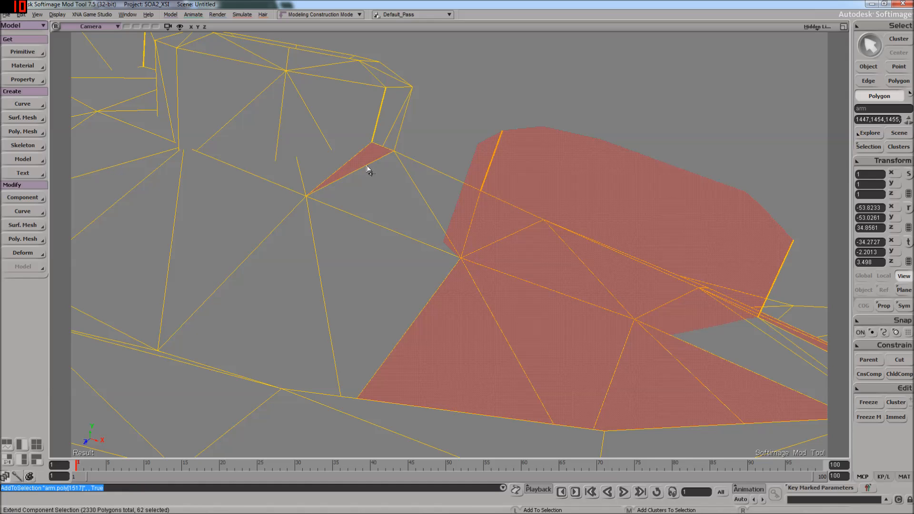
- Toggle individual polygons and add the missed surface polygons between the hidden bump and its neighbour
{"action": "right_click_drag", "start_coordinate": [416, 193], "coordinate": [388, 187]}
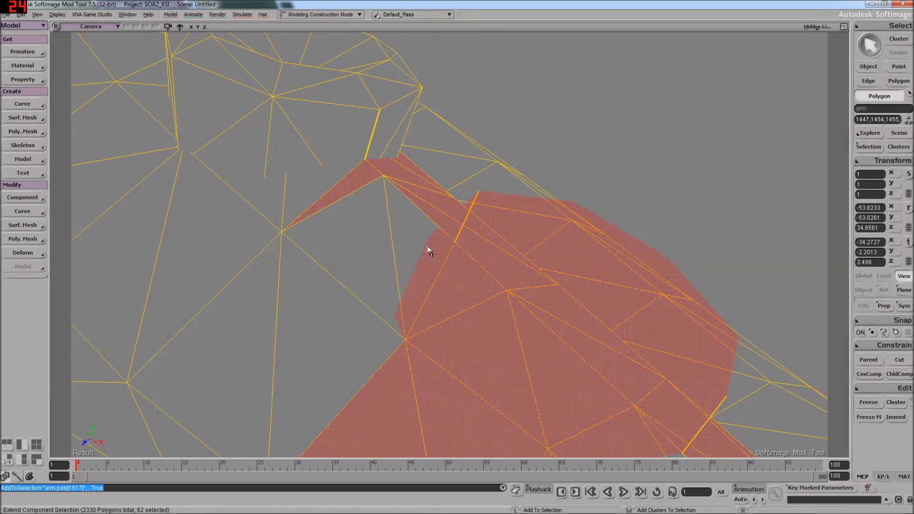
{"action": "left_click", "coordinate": [365, 183], "text": "ctrl"}
{"action": "mouse_move", "coordinate": [413, 242]}
{"action": "left_mouse_down", "text": "shift"}
{"action": "mouse_move", "coordinate": [359, 249]}
{"action": "mouse_move", "coordinate": [326, 296]}
{"action": "mouse_move", "coordinate": [188, 266]}
{"action": "mouse_move", "coordinate": [297, 211]}
{"action": "left_mouse_up", "text": "shift"}
{"action": "key", "text": "s"}
{"action": "right_click_drag", "start_coordinate": [297, 211], "coordinate": [340, 234]}
{"action": "left_click", "coordinate": [316, 160], "text": "ctrl"}
{"action": "key", "text": "s"}
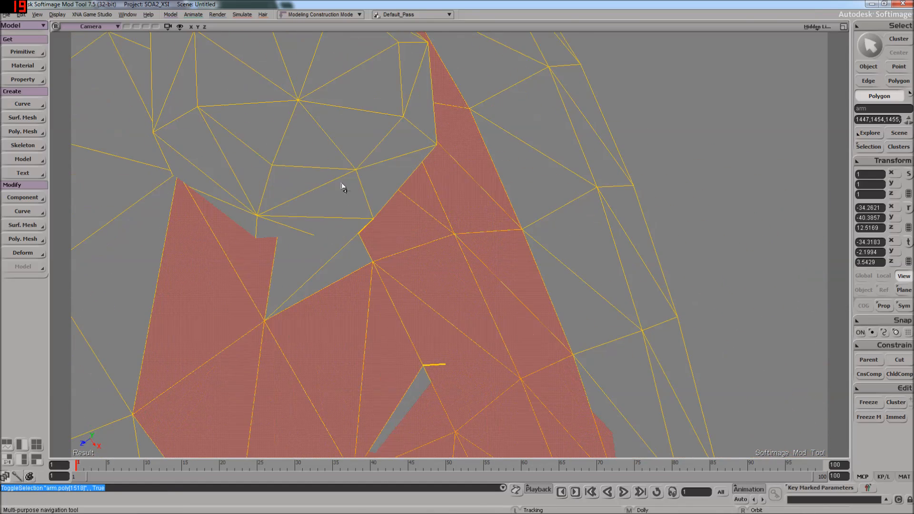
- Add the neighbouring bump's cap, side walls and adjoining surface polygons to the selection and hide them all
{"action": "left_click_drag", "start_coordinate": [324, 88], "coordinate": [284, 167], "text": "shift"}
{"action": "mouse_move", "coordinate": [401, 150]}
{"action": "left_mouse_down", "text": "shift"}
{"action": "mouse_move", "coordinate": [290, 187]}
{"action": "mouse_move", "coordinate": [187, 112]}
{"action": "mouse_move", "coordinate": [175, 61]}
{"action": "left_mouse_up", "text": "shift"}
{"action": "key", "text": "s"}
{"action": "right_click_drag", "start_coordinate": [175, 60], "coordinate": [243, 84]}
{"action": "mouse_move", "coordinate": [243, 84]}
{"action": "left_mouse_down", "text": "shift"}
{"action": "mouse_move", "coordinate": [183, 97]}
{"action": "mouse_move", "coordinate": [194, 146]}
{"action": "left_mouse_up", "text": "shift"}
{"action": "left_click_drag", "start_coordinate": [358, 136], "coordinate": [384, 248], "text": "shift"}
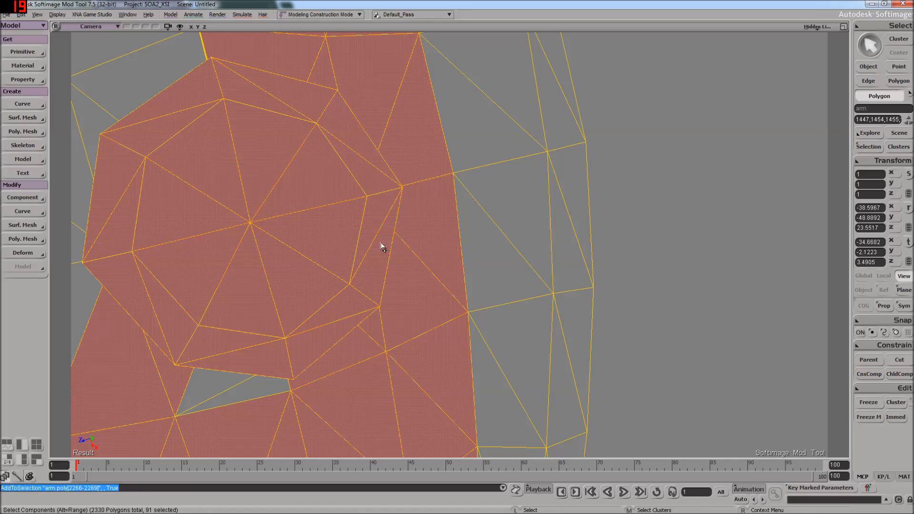
{"action": "key", "text": "h"}
{"action": "key", "text": "s"}
- Start a new polygon selection with the surface polygons beside the next bump in the row
{"action": "right_click_drag", "start_coordinate": [366, 223], "coordinate": [346, 219]}
{"action": "right_click_drag", "start_coordinate": [320, 310], "coordinate": [416, 292]}
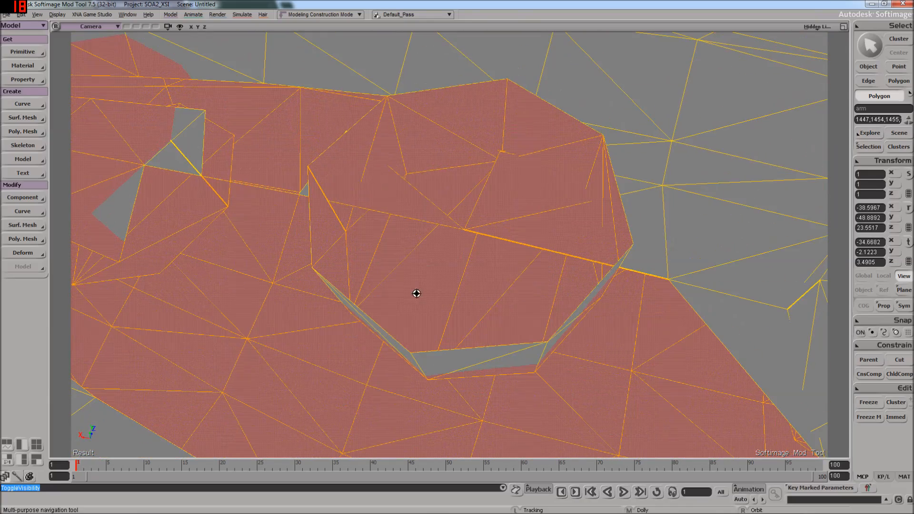
{"action": "key", "text": "space"}
{"action": "left_click", "coordinate": [557, 200]}
{"action": "left_click", "coordinate": [558, 232], "text": "shift"}
{"action": "key", "text": "s"}
{"action": "right_click_drag", "start_coordinate": [690, 263], "coordinate": [661, 273]}
{"action": "mouse_move", "coordinate": [455, 351]}
{"action": "left_mouse_down", "text": "shift"}
{"action": "mouse_move", "coordinate": [555, 300]}
{"action": "mouse_move", "coordinate": [620, 228]}
{"action": "mouse_move", "coordinate": [518, 143]}
{"action": "mouse_move", "coordinate": [635, 219]}
{"action": "left_mouse_up", "text": "shift"}
{"action": "key", "text": "s"}
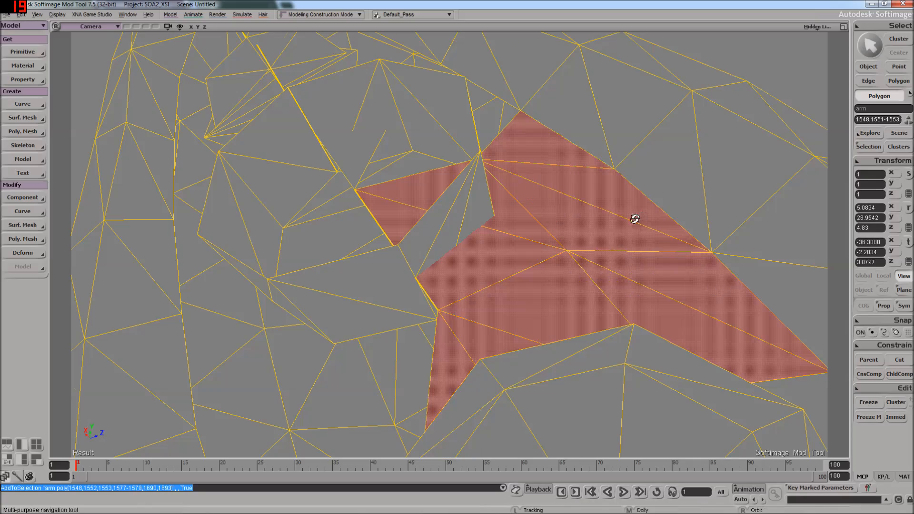
{"action": "right_click_drag", "start_coordinate": [635, 219], "coordinate": [527, 205]}
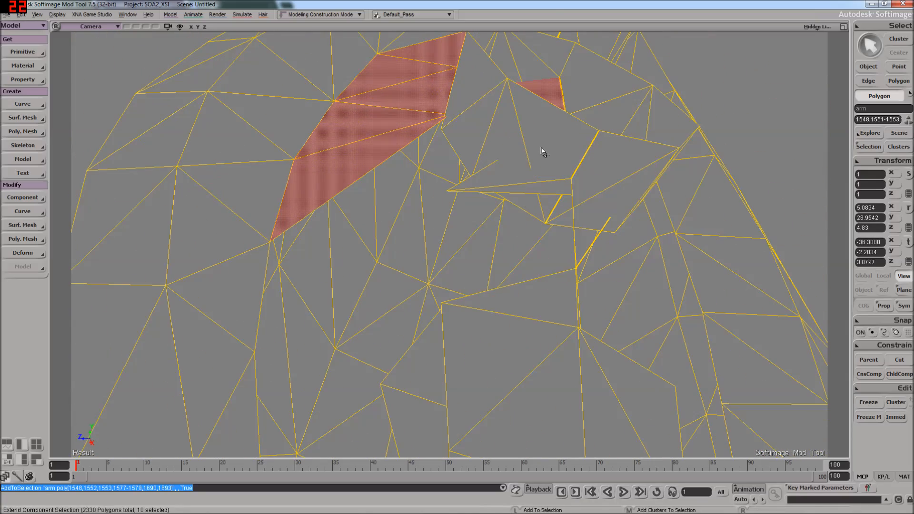
- Extend the new selection over the cap and side walls of that next bump
{"action": "mouse_move", "coordinate": [511, 143]}
{"action": "left_mouse_down", "text": "shift"}
{"action": "mouse_move", "coordinate": [463, 88]}
{"action": "mouse_move", "coordinate": [478, 93]}
{"action": "left_mouse_up", "text": "shift"}
{"action": "key", "text": "s"}
{"action": "mouse_move", "coordinate": [492, 96]}
{"action": "right_mouse_down"}
{"action": "mouse_move", "coordinate": [459, 73]}
{"action": "mouse_move", "coordinate": [439, 103]}
{"action": "right_mouse_up"}
{"action": "left_click_drag", "start_coordinate": [438, 102], "coordinate": [649, 165], "text": "shift"}
{"action": "left_click", "coordinate": [656, 169], "text": "shift"}
{"action": "key", "text": "s"}
{"action": "mouse_move", "coordinate": [658, 169]}
{"action": "right_mouse_down"}
{"action": "mouse_move", "coordinate": [622, 166]}
{"action": "mouse_move", "coordinate": [580, 179]}
{"action": "right_mouse_up"}
{"action": "left_click_drag", "start_coordinate": [521, 145], "coordinate": [428, 206], "text": "shift"}
{"action": "key", "text": "s"}
{"action": "mouse_move", "coordinate": [427, 206]}
{"action": "right_mouse_down"}
{"action": "mouse_move", "coordinate": [448, 199]}
{"action": "mouse_move", "coordinate": [424, 204]}
{"action": "right_mouse_up"}
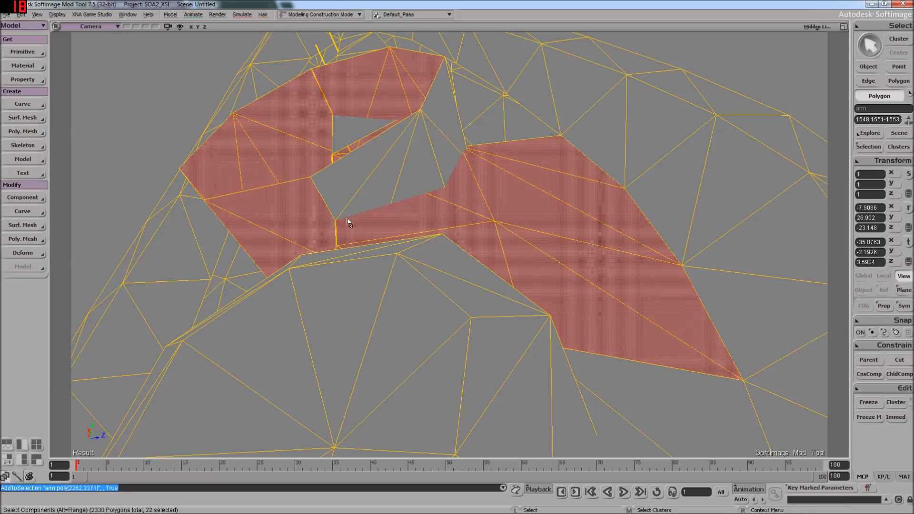
- Add the remaining outer polygons of the bump to the selection and hide the selected polygons
{"action": "key", "text": "s"}
{"action": "right_click_drag", "start_coordinate": [406, 210], "coordinate": [510, 149]}
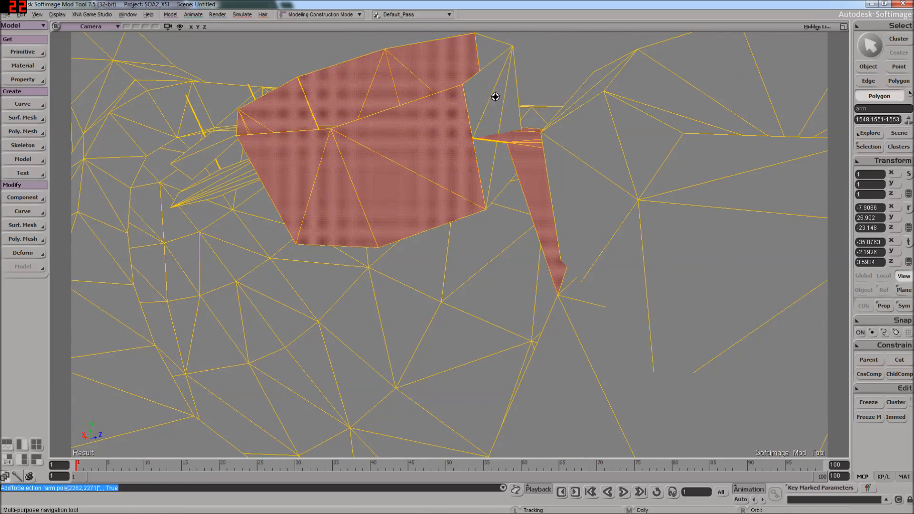
{"action": "right_click_drag", "start_coordinate": [479, 108], "coordinate": [468, 222]}
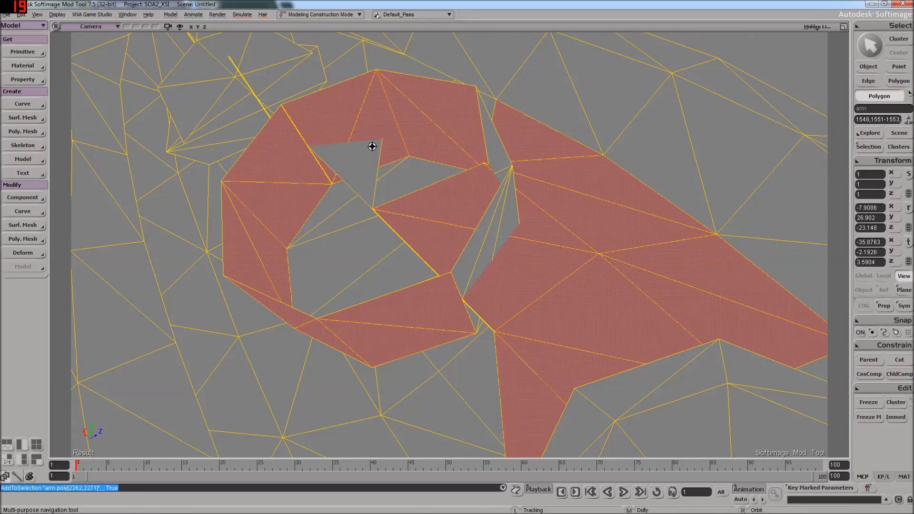
{"action": "key", "text": "s"}
{"action": "right_click_drag", "start_coordinate": [383, 173], "coordinate": [352, 162]}
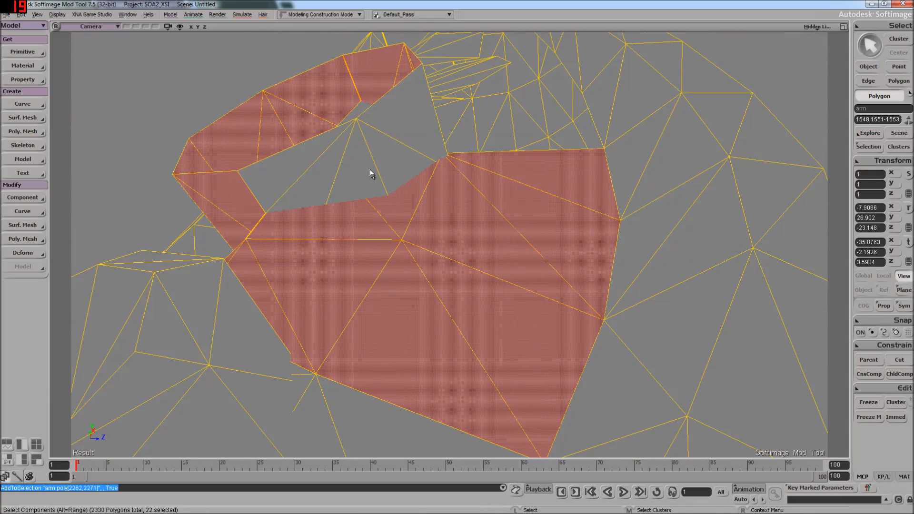
{"action": "right_click_drag", "start_coordinate": [380, 163], "coordinate": [500, 149]}
{"action": "right_click_drag", "start_coordinate": [511, 159], "coordinate": [521, 175]}
{"action": "left_click_drag", "start_coordinate": [521, 175], "coordinate": [498, 151]}
{"action": "right_click_drag", "start_coordinate": [498, 150], "coordinate": [514, 173]}
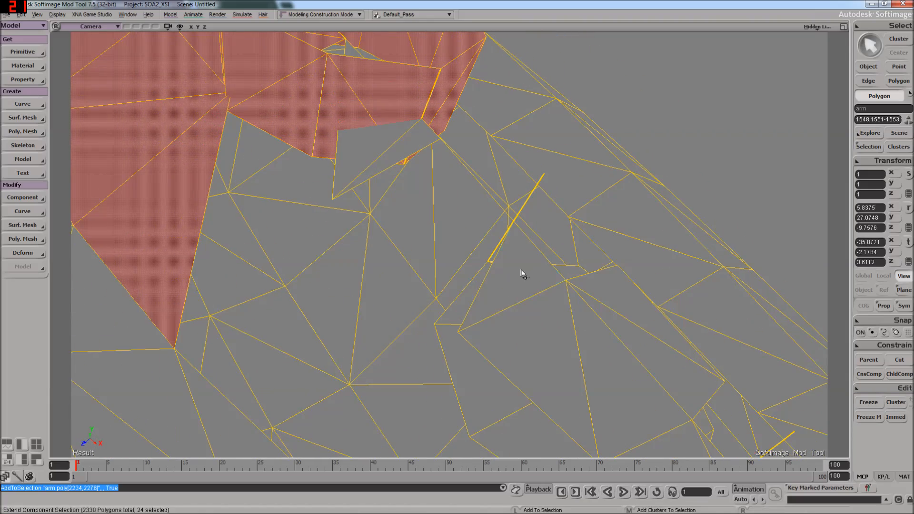
{"action": "key", "text": "s"}
{"action": "right_click_drag", "start_coordinate": [537, 276], "coordinate": [464, 251]}
{"action": "right_click_drag", "start_coordinate": [543, 201], "coordinate": [473, 194]}
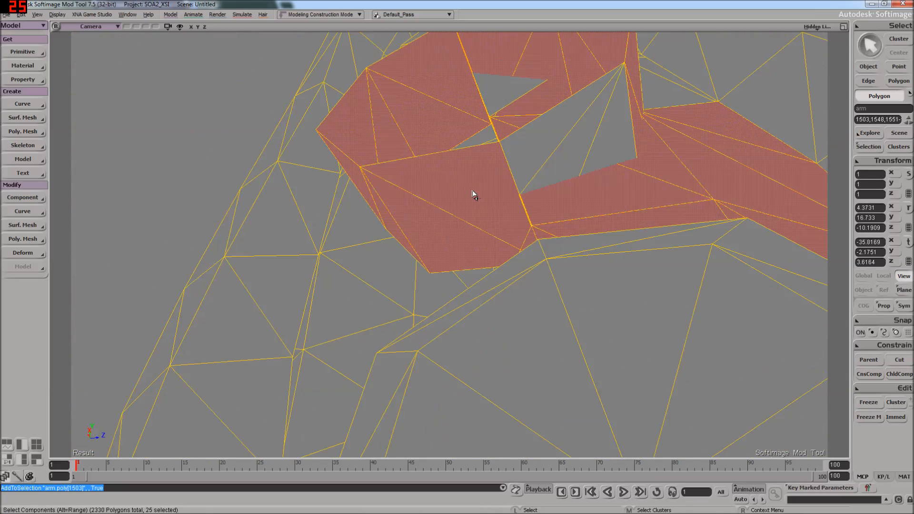
{"action": "key", "text": "h"}
- View the opened area from the side and select the first upright interior face seen edge-on
{"action": "scroll", "coordinate": [551, 208], "scroll_direction": "down", "scroll_amount": 3}
{"action": "key", "text": "s"}
{"action": "right_click_drag", "start_coordinate": [551, 208], "coordinate": [607, 153]}
{"action": "scroll", "coordinate": [463, 154], "scroll_direction": "up", "scroll_amount": 3}
{"action": "key", "text": "s"}
{"action": "left_click_drag", "start_coordinate": [456, 155], "coordinate": [455, 204]}
{"action": "right_click_drag", "start_coordinate": [402, 189], "coordinate": [404, 179]}
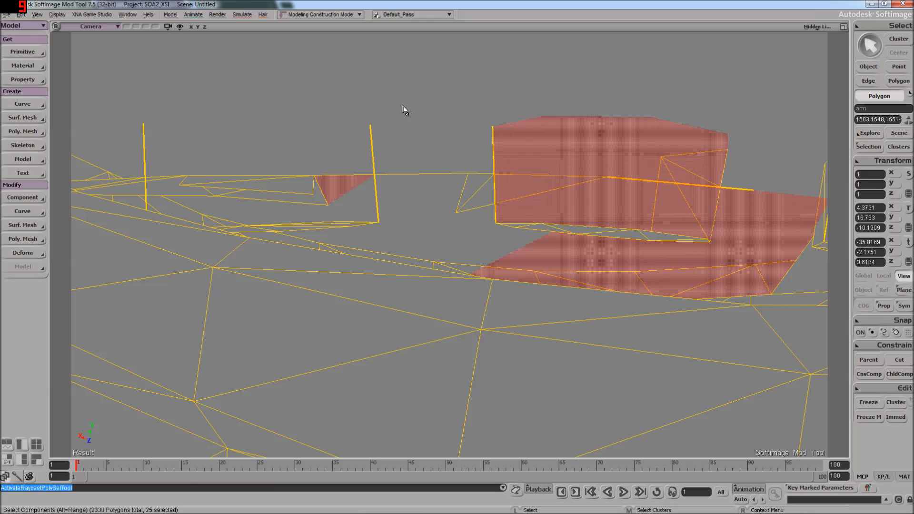
{"action": "left_click", "coordinate": [395, 141]}
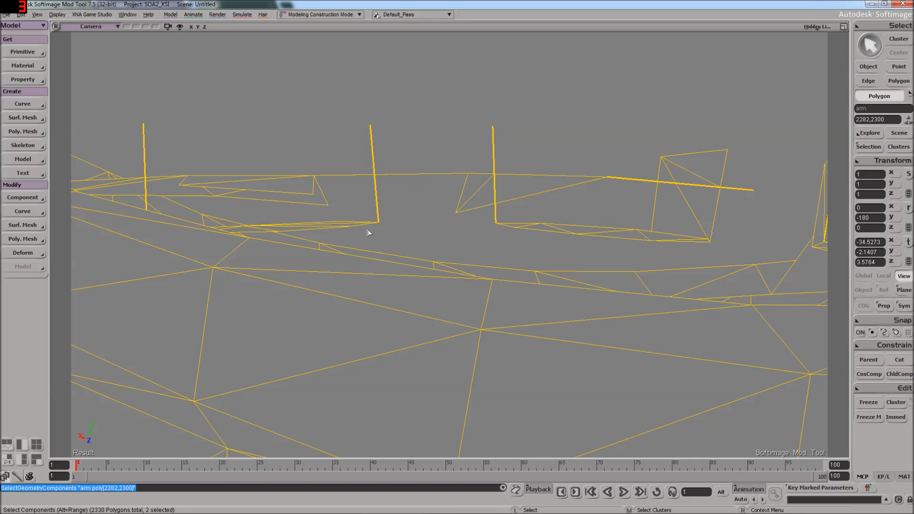
- Try box-selecting other upright interior faces farther along the arm
{"action": "right_click_drag", "start_coordinate": [400, 193], "coordinate": [392, 216]}
{"action": "left_click_drag", "start_coordinate": [392, 216], "coordinate": [293, 209]}
{"action": "right_click_drag", "start_coordinate": [294, 209], "coordinate": [367, 189]}
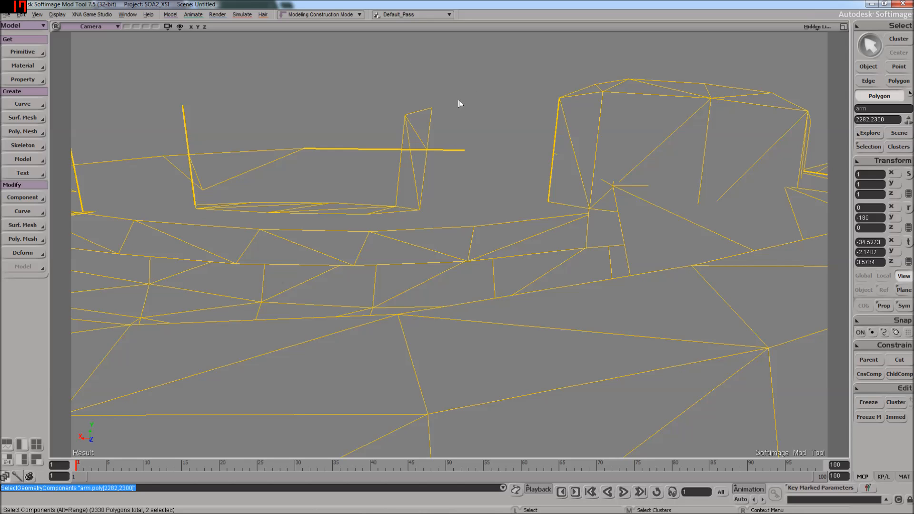
{"action": "key", "text": "s"}
{"action": "right_click_drag", "start_coordinate": [421, 219], "coordinate": [605, 122]}
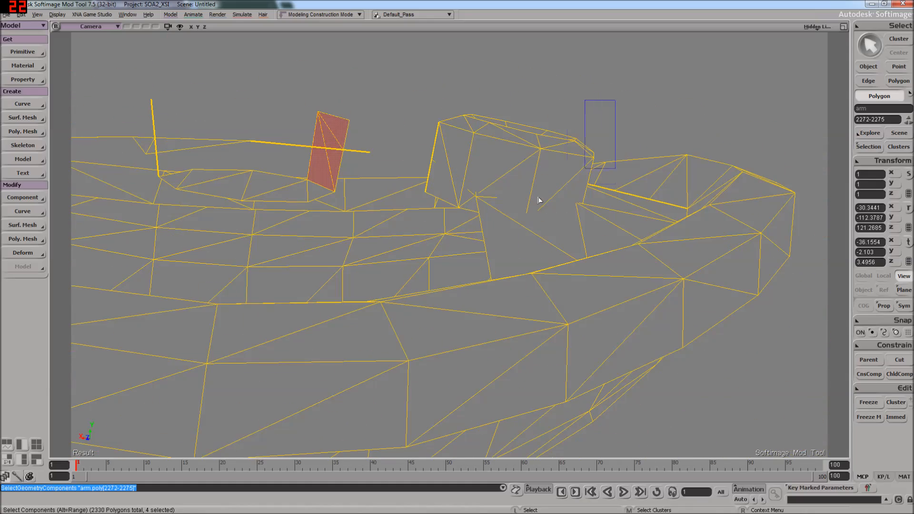
{"action": "key", "text": "s"}
{"action": "right_click_drag", "start_coordinate": [480, 230], "coordinate": [420, 219]}
{"action": "scroll", "coordinate": [400, 163], "scroll_direction": "up", "scroll_amount": 4}
{"action": "key", "text": "s"}
{"action": "left_click_drag", "start_coordinate": [400, 164], "coordinate": [465, 264]}
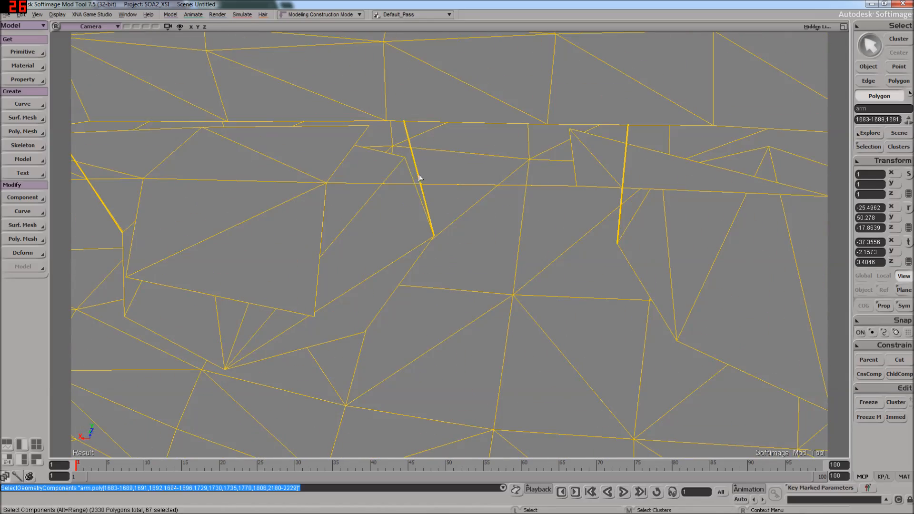
- Box-select the first upright interior face from an edge-on side view and delete its two polygons
{"action": "key", "text": "s"}
{"action": "right_click_drag", "start_coordinate": [430, 180], "coordinate": [429, 233]}
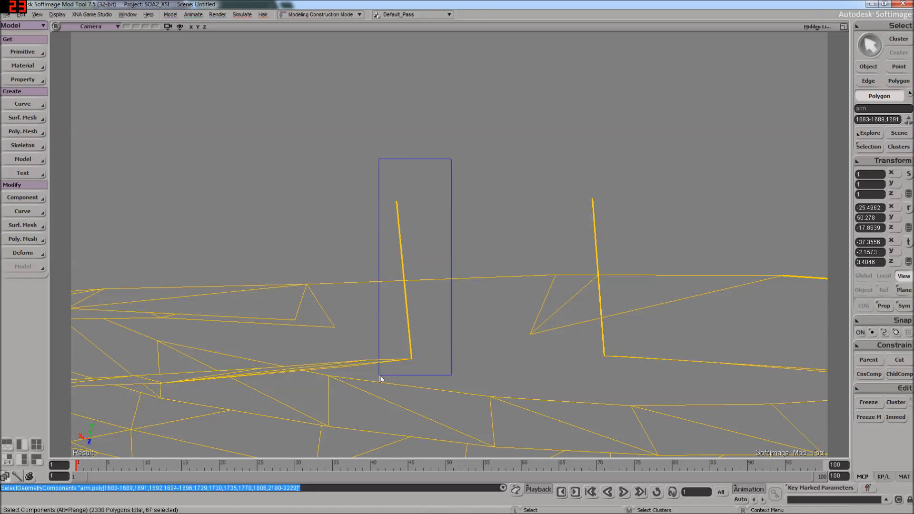
{"action": "left_click_drag", "start_coordinate": [381, 379], "coordinate": [409, 372]}
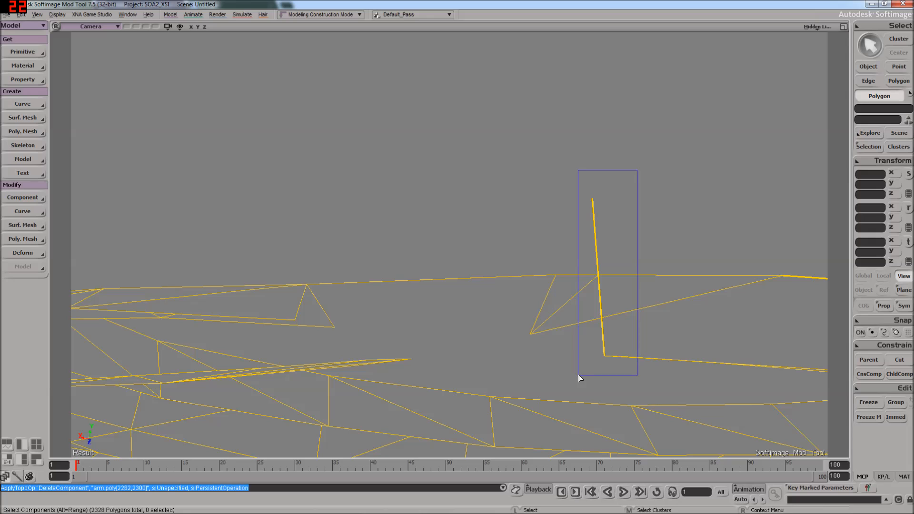
- Box-select the next upright interior face seen edge-on in side view and delete polygons 2250 and 2253
{"action": "left_click_drag", "start_coordinate": [580, 379], "coordinate": [573, 368]}
{"action": "scroll", "coordinate": [557, 272], "scroll_direction": "down", "scroll_amount": 3}
{"action": "key", "text": "s"}
{"action": "right_click_drag", "start_coordinate": [557, 269], "coordinate": [526, 308]}
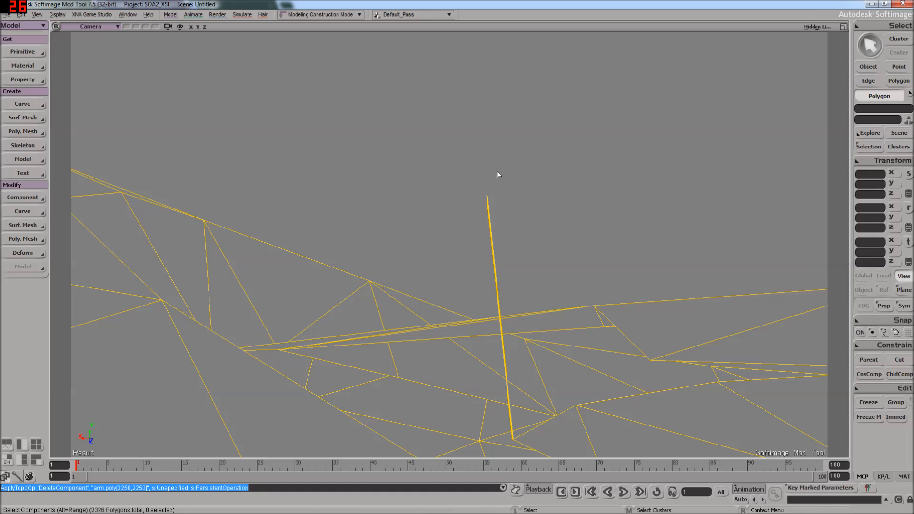
- Box-select the tall upright interior face farther along the arm and delete its two polygons, 2311 and 2319
{"action": "key", "text": "s"}
{"action": "right_click_drag", "start_coordinate": [546, 193], "coordinate": [560, 217]}
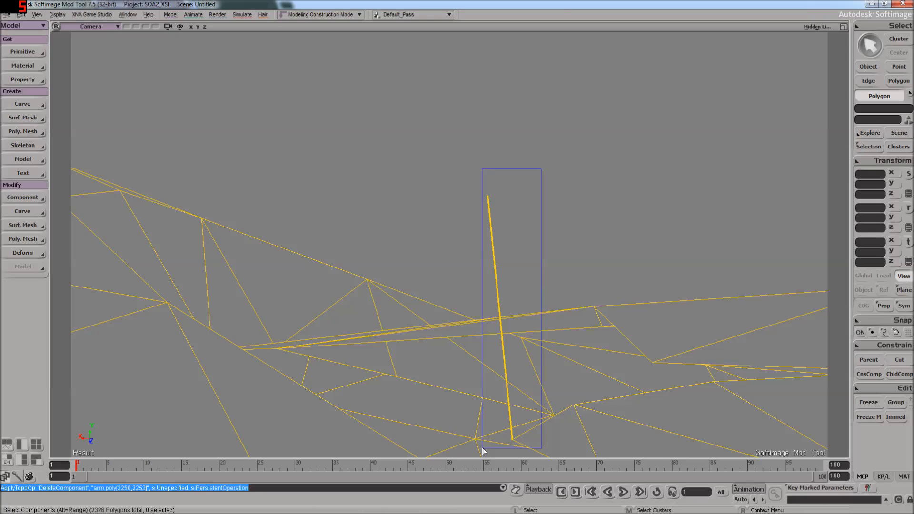
{"action": "left_click_drag", "start_coordinate": [483, 449], "coordinate": [483, 449]}
{"action": "key", "text": "s"}
{"action": "right_click_drag", "start_coordinate": [501, 412], "coordinate": [541, 441]}
{"action": "middle_click_drag", "start_coordinate": [541, 441], "coordinate": [406, 281]}
{"action": "key", "text": "s"}
{"action": "right_click_drag", "start_coordinate": [406, 280], "coordinate": [365, 233]}
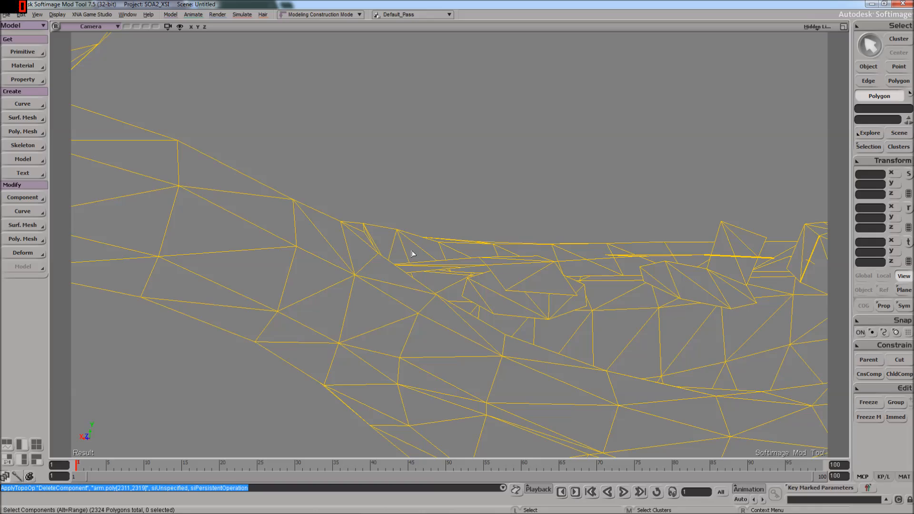
- Box-select the nearly horizontal interior face between the bumps and delete polygons 1581 and 1582
{"action": "right_click_drag", "start_coordinate": [473, 267], "coordinate": [336, 251]}
{"action": "key", "text": "s"}
{"action": "middle_click_drag", "start_coordinate": [336, 251], "coordinate": [348, 244]}
{"action": "left_click_drag", "start_coordinate": [347, 244], "coordinate": [418, 202]}
{"action": "right_click_drag", "start_coordinate": [418, 202], "coordinate": [461, 211]}
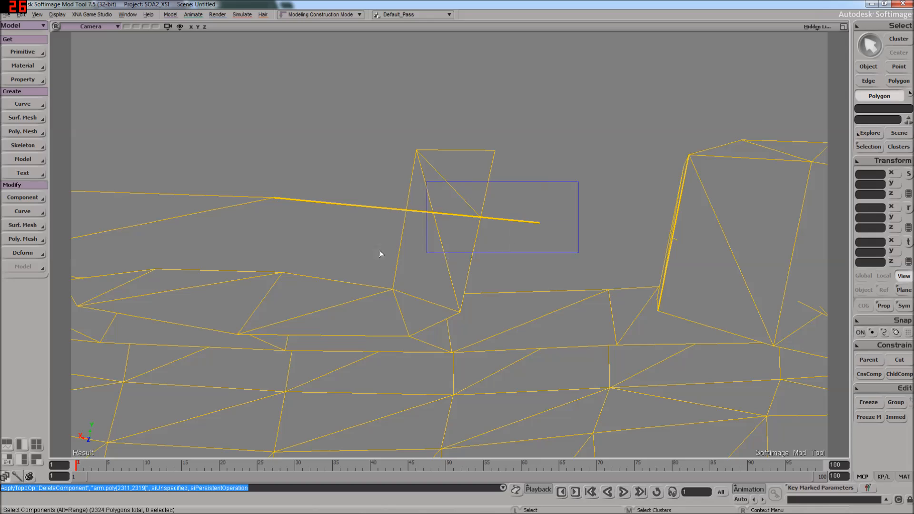
{"action": "left_click_drag", "start_coordinate": [261, 247], "coordinate": [266, 247]}
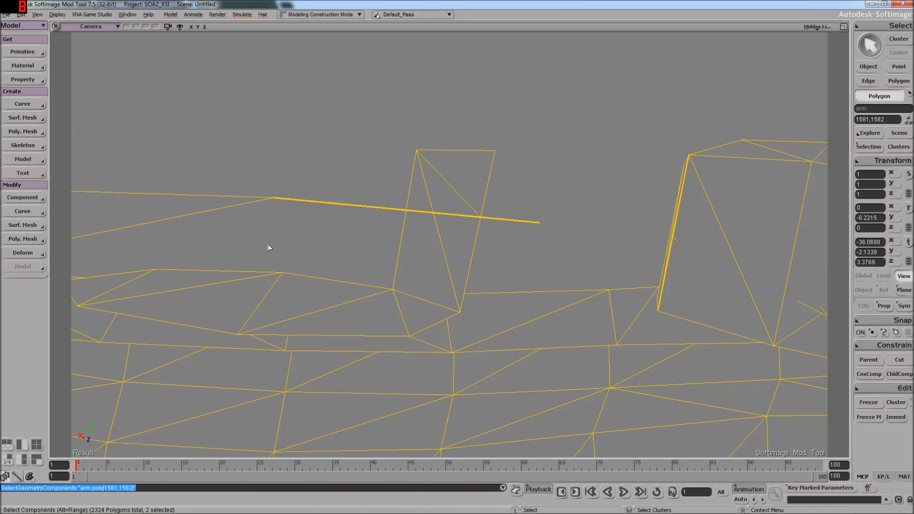
{"action": "key", "text": "Delete"}
- Delete the slanted interior face beside the neighbouring bump, polygons 2207 and 2209
{"action": "scroll", "coordinate": [520, 251], "scroll_direction": "down", "scroll_amount": 3}
{"action": "key", "text": "s"}
{"action": "right_click_drag", "start_coordinate": [521, 251], "coordinate": [569, 239]}
{"action": "middle_click_drag", "start_coordinate": [569, 238], "coordinate": [563, 310]}
{"action": "key", "text": "s"}
{"action": "right_click_drag", "start_coordinate": [563, 310], "coordinate": [552, 353]}
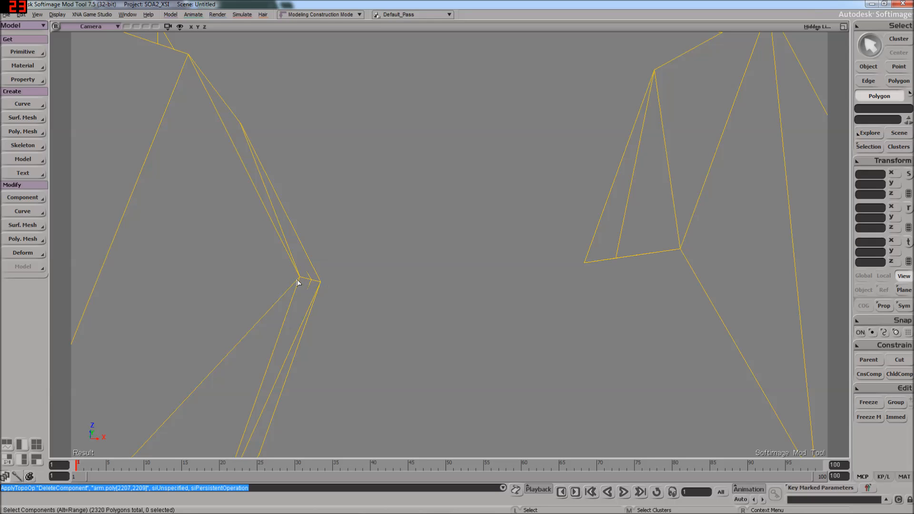
- Try selecting six side polygons of the end bump in a close-up view
{"action": "right_click_drag", "start_coordinate": [414, 279], "coordinate": [406, 287]}
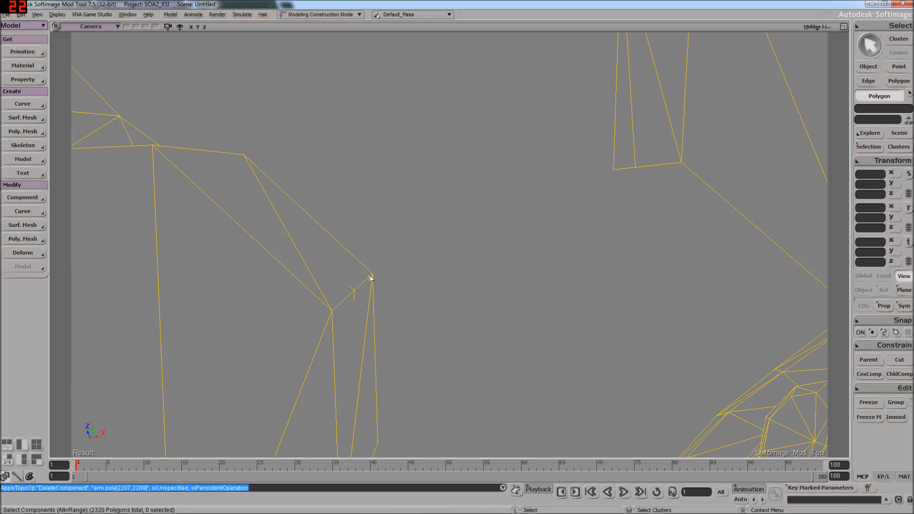
{"action": "key", "text": "s"}
{"action": "right_click_drag", "start_coordinate": [412, 320], "coordinate": [400, 301]}
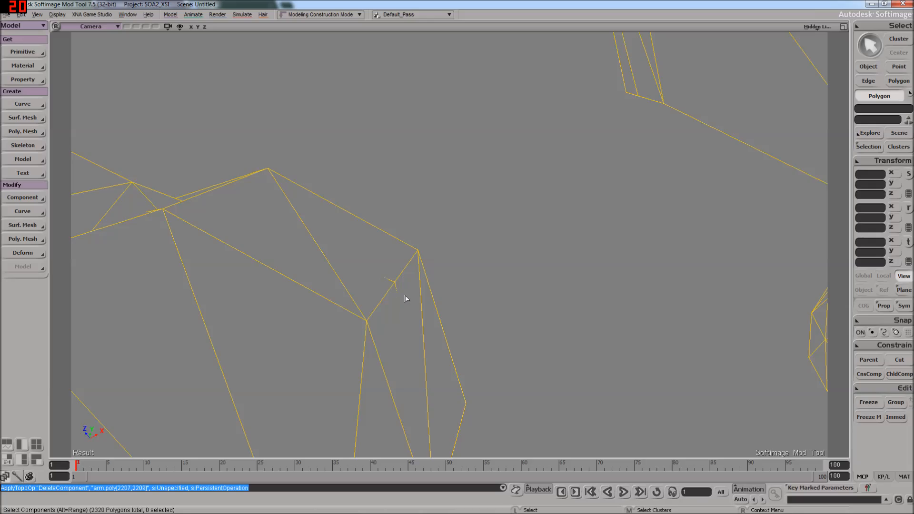
{"action": "right_click_drag", "start_coordinate": [429, 270], "coordinate": [571, 161]}
{"action": "key", "text": "s"}
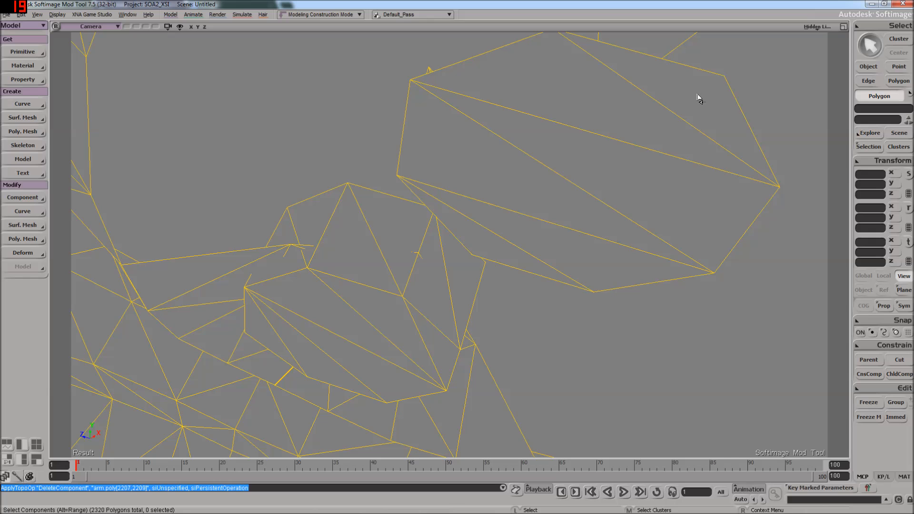
{"action": "mouse_move", "coordinate": [699, 99]}
{"action": "left_mouse_down"}
{"action": "mouse_move", "coordinate": [616, 135]}
{"action": "mouse_move", "coordinate": [497, 243]}
{"action": "left_mouse_up"}
{"action": "right_click_drag", "start_coordinate": [604, 173], "coordinate": [602, 194]}
{"action": "left_click_drag", "start_coordinate": [602, 194], "coordinate": [519, 171]}
{"action": "right_click_drag", "start_coordinate": [519, 171], "coordinate": [602, 230]}
{"action": "mouse_move", "coordinate": [475, 247]}
{"action": "left_mouse_down"}
{"action": "mouse_move", "coordinate": [160, 176]}
{"action": "mouse_move", "coordinate": [211, 177]}
{"action": "left_mouse_up"}
{"action": "mouse_move", "coordinate": [435, 150]}
{"action": "right_mouse_down"}
{"action": "mouse_move", "coordinate": [394, 214]}
{"action": "mouse_move", "coordinate": [420, 127]}
{"action": "mouse_move", "coordinate": [459, 152]}
{"action": "mouse_move", "coordinate": [430, 137]}
{"action": "mouse_move", "coordinate": [396, 147]}
{"action": "mouse_move", "coordinate": [371, 173]}
{"action": "mouse_move", "coordinate": [316, 147]}
{"action": "mouse_move", "coordinate": [320, 81]}
{"action": "mouse_move", "coordinate": [363, 174]}
{"action": "right_mouse_up"}
{"action": "middle_click_drag", "start_coordinate": [362, 171], "coordinate": [359, 155]}
{"action": "right_click_drag", "start_coordinate": [359, 155], "coordinate": [555, 206]}
{"action": "left_click_drag", "start_coordinate": [555, 206], "coordinate": [474, 96]}
{"action": "right_click_drag", "start_coordinate": [482, 129], "coordinate": [537, 220]}
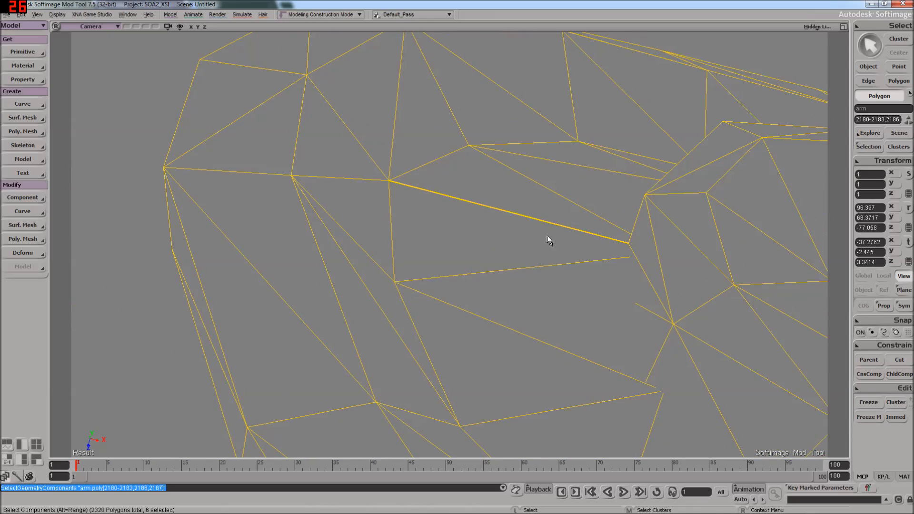
- Select the six outer polygons next to the base of the end bump
{"action": "key", "text": "s"}
{"action": "middle_click_drag", "start_coordinate": [659, 254], "coordinate": [655, 238]}
{"action": "left_click_drag", "start_coordinate": [655, 238], "coordinate": [490, 137]}
{"action": "right_click_drag", "start_coordinate": [490, 137], "coordinate": [431, 149]}
{"action": "left_click_drag", "start_coordinate": [431, 149], "coordinate": [398, 176]}
{"action": "right_click_drag", "start_coordinate": [398, 176], "coordinate": [488, 337]}
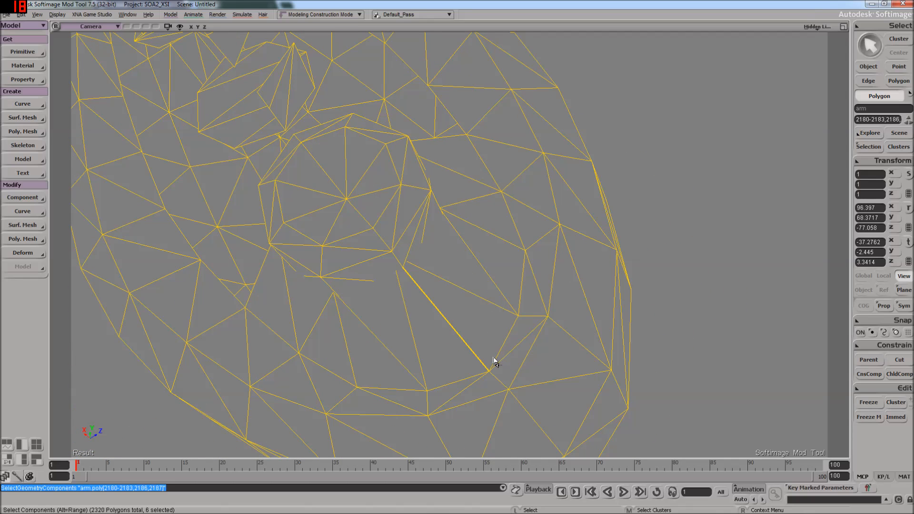
{"action": "mouse_move", "coordinate": [473, 314]}
{"action": "left_mouse_down"}
{"action": "mouse_move", "coordinate": [485, 310]}
{"action": "mouse_move", "coordinate": [490, 237]}
{"action": "mouse_move", "coordinate": [461, 164]}
{"action": "mouse_move", "coordinate": [499, 211]}
{"action": "left_mouse_up"}
{"action": "mouse_move", "coordinate": [499, 211]}
{"action": "right_mouse_down"}
{"action": "mouse_move", "coordinate": [518, 198]}
{"action": "mouse_move", "coordinate": [485, 294]}
{"action": "right_mouse_up"}
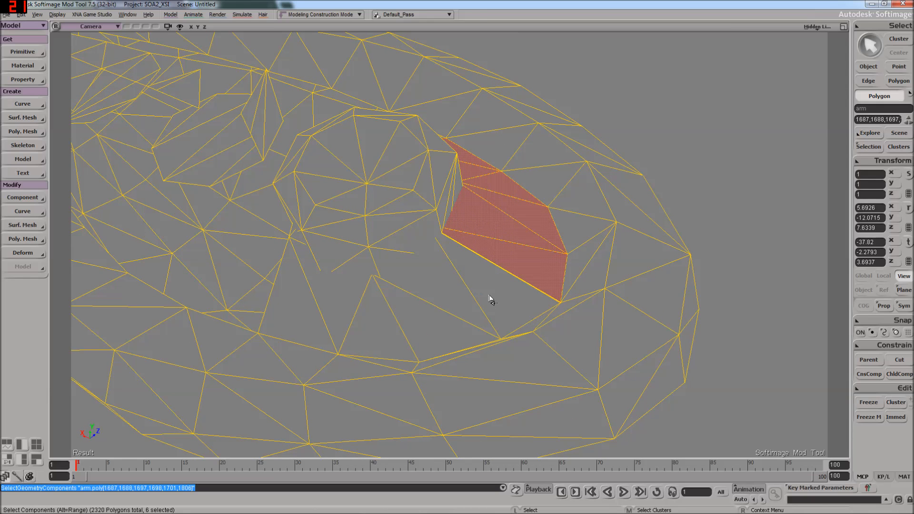
- Add the adjoining base polygons and the nearby side-wall polygons of the end bump to the selection
{"action": "mouse_move", "coordinate": [497, 291]}
{"action": "left_mouse_down"}
{"action": "mouse_move", "coordinate": [395, 316]}
{"action": "mouse_move", "coordinate": [312, 306]}
{"action": "left_mouse_up"}
{"action": "mouse_move", "coordinate": [312, 307]}
{"action": "right_mouse_down"}
{"action": "mouse_move", "coordinate": [392, 306]}
{"action": "mouse_move", "coordinate": [365, 300]}
{"action": "mouse_move", "coordinate": [347, 315]}
{"action": "mouse_move", "coordinate": [349, 301]}
{"action": "right_mouse_up"}
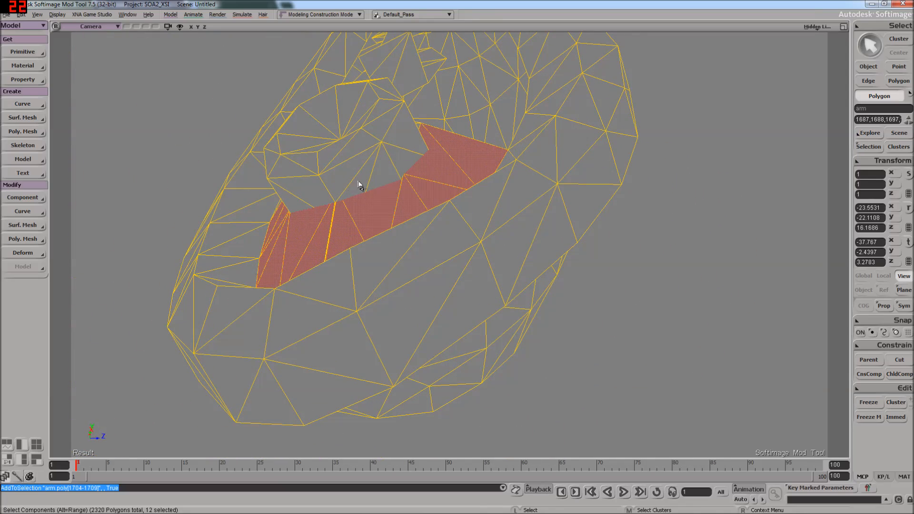
{"action": "left_click_drag", "start_coordinate": [396, 162], "coordinate": [400, 177]}
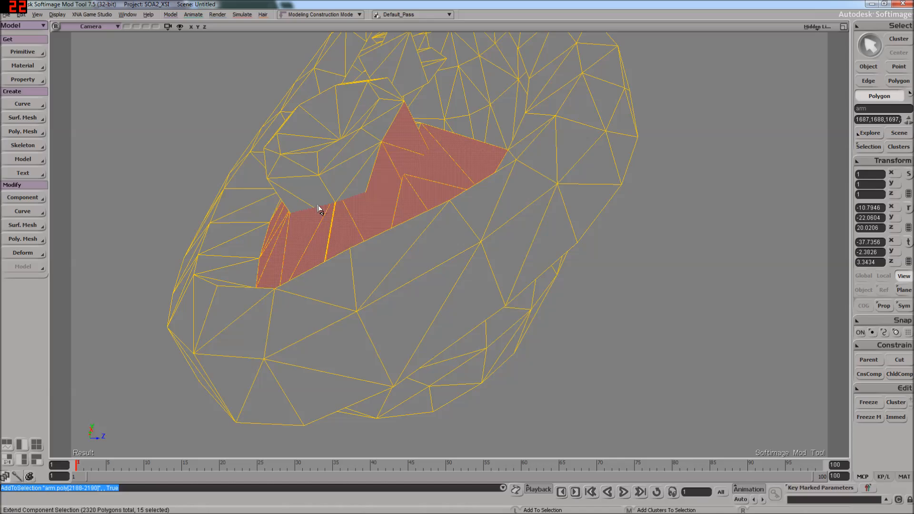
{"action": "left_click_drag", "start_coordinate": [313, 201], "coordinate": [306, 204]}
{"action": "key", "text": "s"}
{"action": "right_click_drag", "start_coordinate": [306, 204], "coordinate": [374, 193]}
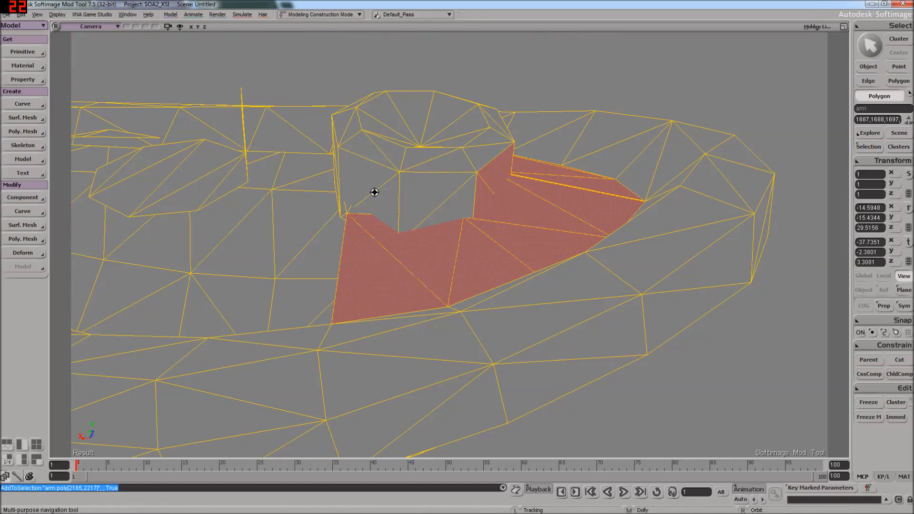
- Extend the selection with the remaining side-wall polygons around the end bump
{"action": "left_click_drag", "start_coordinate": [437, 209], "coordinate": [369, 188]}
{"action": "key", "text": "s"}
{"action": "mouse_move", "coordinate": [369, 187]}
{"action": "right_mouse_down"}
{"action": "mouse_move", "coordinate": [417, 216]}
{"action": "mouse_move", "coordinate": [505, 220]}
{"action": "right_mouse_up"}
{"action": "left_click_drag", "start_coordinate": [505, 221], "coordinate": [501, 208]}
{"action": "left_click_drag", "start_coordinate": [466, 184], "coordinate": [467, 186]}
{"action": "key", "text": "s"}
{"action": "mouse_move", "coordinate": [466, 186]}
{"action": "right_mouse_down"}
{"action": "mouse_move", "coordinate": [503, 208]}
{"action": "mouse_move", "coordinate": [530, 192]}
{"action": "right_mouse_up"}
{"action": "left_click_drag", "start_coordinate": [505, 165], "coordinate": [504, 162]}
{"action": "key", "text": "s"}
{"action": "mouse_move", "coordinate": [504, 162]}
{"action": "right_mouse_down"}
{"action": "mouse_move", "coordinate": [486, 179]}
{"action": "mouse_move", "coordinate": [573, 209]}
{"action": "right_mouse_up"}
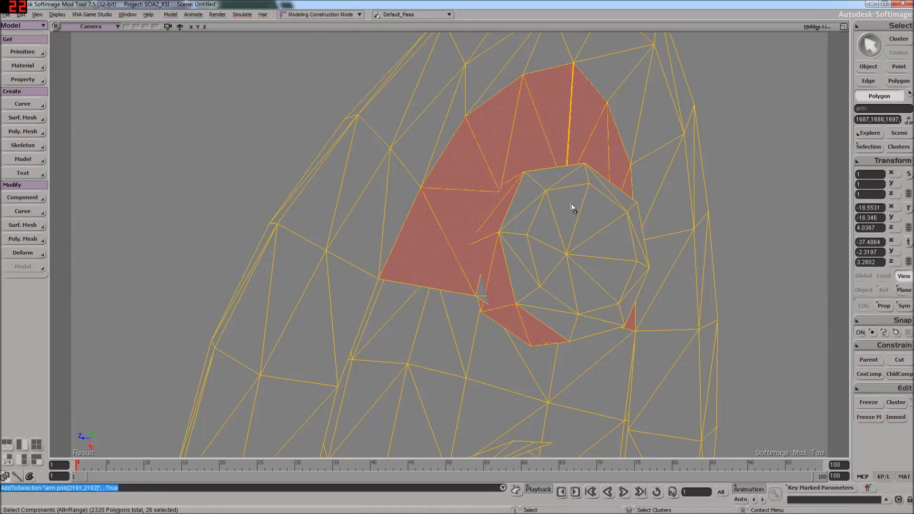
- Add the end bump's circular cap and rim polygons to the selection and hide the selected polygons
{"action": "left_click_drag", "start_coordinate": [565, 235], "coordinate": [600, 255]}
{"action": "left_click_drag", "start_coordinate": [554, 185], "coordinate": [522, 251], "text": "shift"}
{"action": "left_click_drag", "start_coordinate": [574, 321], "coordinate": [622, 310], "text": "shift"}
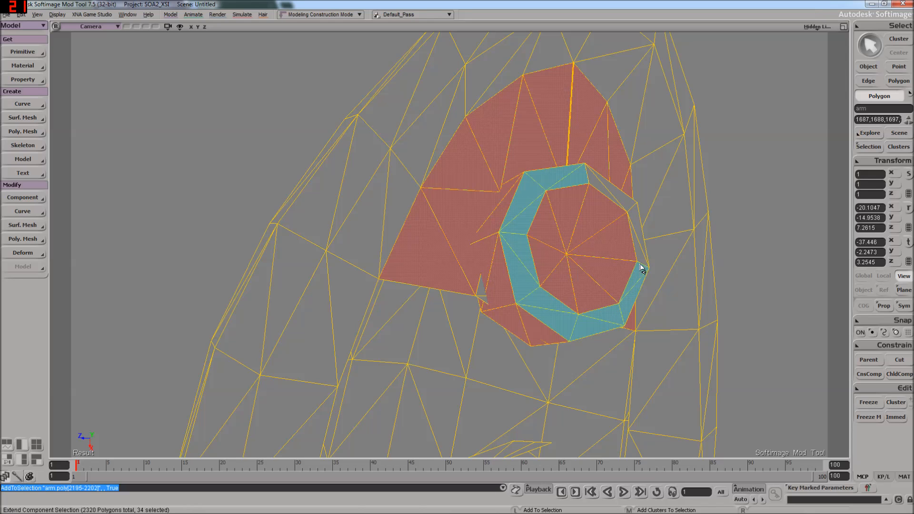
{"action": "mouse_move", "coordinate": [631, 230]}
{"action": "left_mouse_down", "text": "shift"}
{"action": "mouse_move", "coordinate": [631, 216]}
{"action": "mouse_move", "coordinate": [586, 236]}
{"action": "left_mouse_up", "text": "shift"}
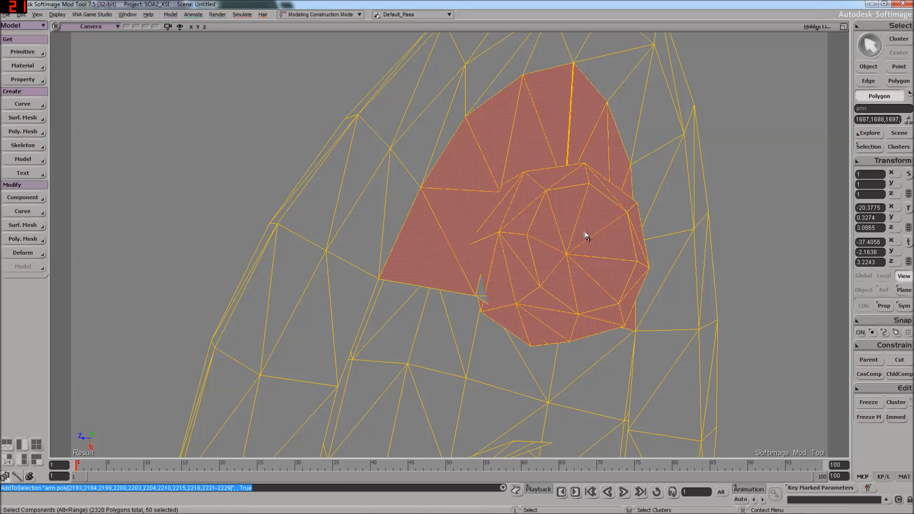
{"action": "key", "text": "h"}
- Add the outer polygons around the arm's rounded tip beyond the end bump to the selection
{"action": "key", "text": "s"}
{"action": "mouse_move", "coordinate": [587, 251]}
{"action": "right_mouse_down"}
{"action": "mouse_move", "coordinate": [519, 204]}
{"action": "mouse_move", "coordinate": [514, 171]}
{"action": "mouse_move", "coordinate": [495, 171]}
{"action": "mouse_move", "coordinate": [496, 186]}
{"action": "mouse_move", "coordinate": [556, 188]}
{"action": "mouse_move", "coordinate": [438, 307]}
{"action": "mouse_move", "coordinate": [465, 272]}
{"action": "mouse_move", "coordinate": [446, 312]}
{"action": "mouse_move", "coordinate": [427, 312]}
{"action": "right_mouse_up"}
{"action": "key", "text": "space"}
{"action": "left_click_drag", "start_coordinate": [306, 343], "coordinate": [385, 443], "text": "shift"}
{"action": "mouse_move", "coordinate": [414, 351]}
{"action": "left_mouse_down", "text": "shift"}
{"action": "mouse_move", "coordinate": [370, 320]}
{"action": "mouse_move", "coordinate": [393, 321]}
{"action": "left_mouse_up", "text": "shift"}
{"action": "key", "text": "s"}
{"action": "mouse_move", "coordinate": [394, 321]}
{"action": "right_mouse_down"}
{"action": "mouse_move", "coordinate": [317, 300]}
{"action": "mouse_move", "coordinate": [310, 392]}
{"action": "mouse_move", "coordinate": [481, 323]}
{"action": "right_mouse_up"}
{"action": "key", "text": "space"}
{"action": "mouse_move", "coordinate": [506, 302]}
{"action": "left_mouse_down", "text": "shift"}
{"action": "mouse_move", "coordinate": [355, 348]}
{"action": "mouse_move", "coordinate": [351, 359]}
{"action": "left_mouse_up", "text": "shift"}
- Add the last outer tip polygons, 1727 and 1805, to the selection and hide the selected polygons
{"action": "key", "text": "s"}
{"action": "right_click_drag", "start_coordinate": [351, 359], "coordinate": [496, 235]}
{"action": "left_click_drag", "start_coordinate": [496, 224], "coordinate": [498, 250], "text": "shift"}
{"action": "key", "text": "s"}
{"action": "right_click_drag", "start_coordinate": [498, 250], "coordinate": [553, 264]}
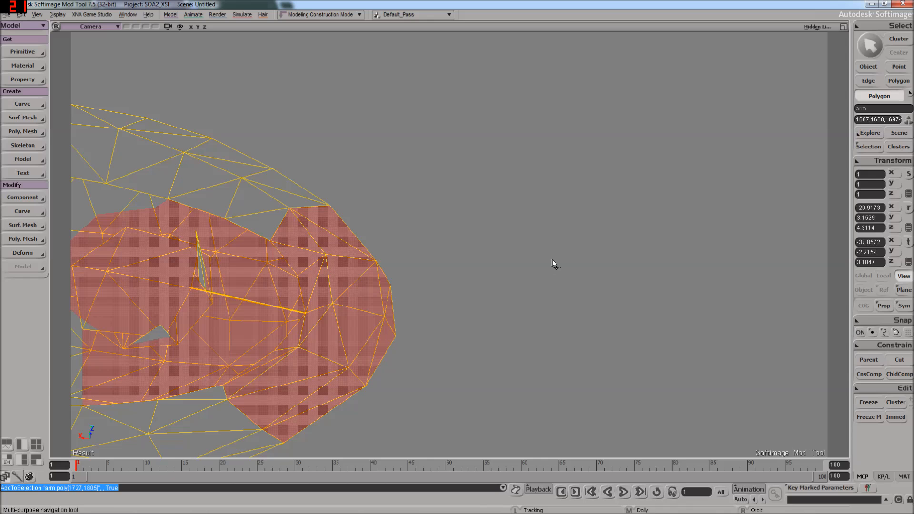
{"action": "key", "text": "h"}
- Box-select the interior face seen edge-on inside the opened tip and delete polygons 1702 and 1703
{"action": "key", "text": "s"}
{"action": "right_click_drag", "start_coordinate": [451, 298], "coordinate": [477, 259]}
{"action": "scroll", "coordinate": [428, 327], "scroll_direction": "up", "scroll_amount": 2}
{"action": "key", "text": "s"}
{"action": "left_click_drag", "start_coordinate": [418, 310], "coordinate": [433, 241]}
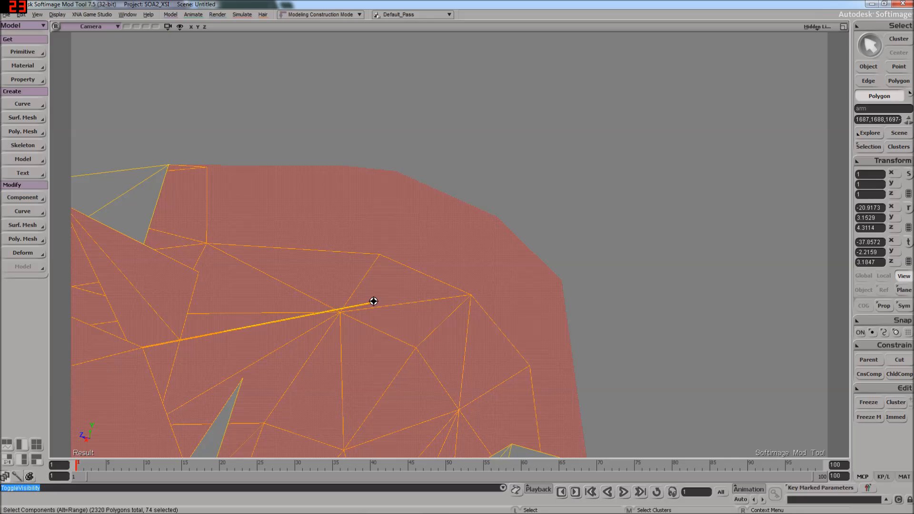
{"action": "key", "text": "s"}
{"action": "right_click_drag", "start_coordinate": [374, 301], "coordinate": [368, 330]}
{"action": "scroll", "coordinate": [368, 330], "scroll_direction": "up", "scroll_amount": 6}
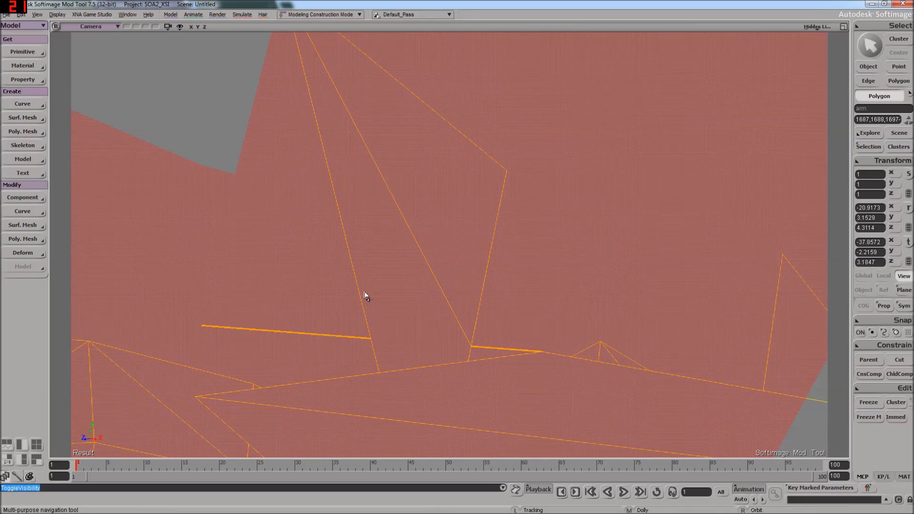
{"action": "key", "text": "space"}
{"action": "key", "text": "y"}
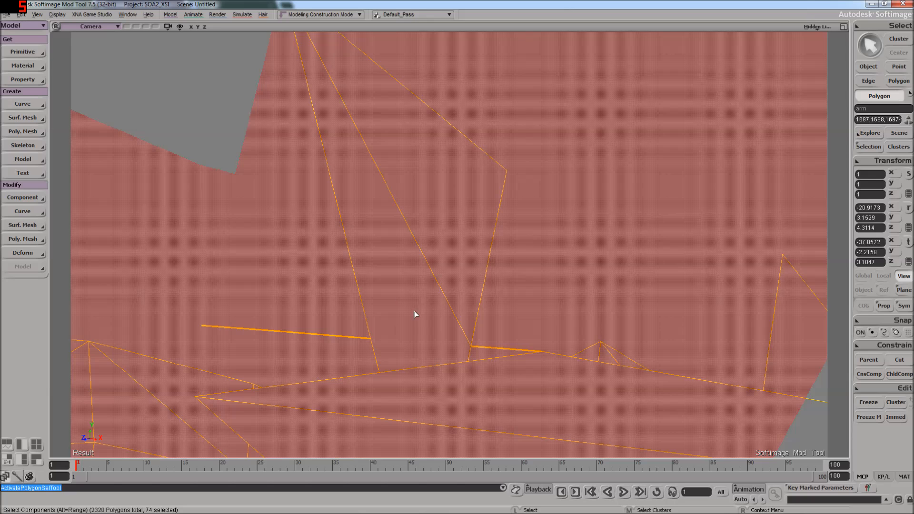
{"action": "key", "text": "s"}
{"action": "scroll", "coordinate": [500, 331], "scroll_direction": "down", "scroll_amount": 5}
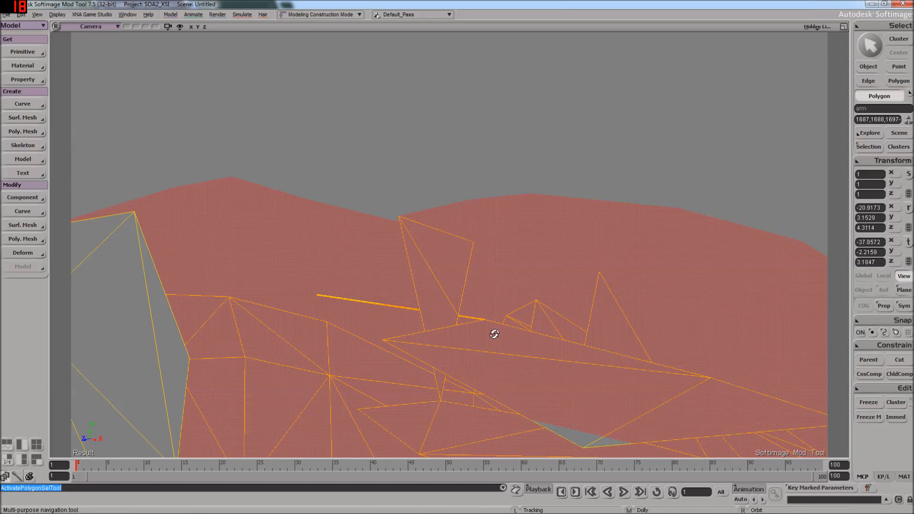
{"action": "right_click_drag", "start_coordinate": [495, 332], "coordinate": [492, 321]}
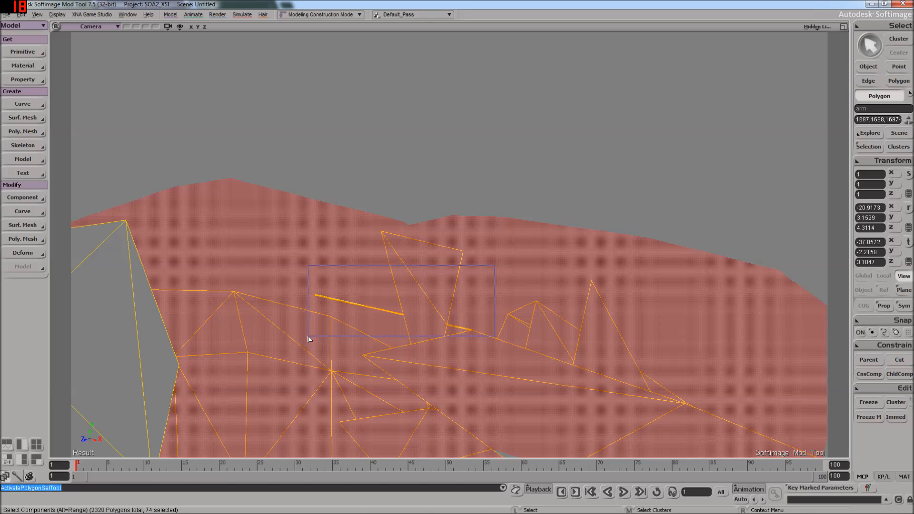
{"action": "left_click_drag", "start_coordinate": [305, 337], "coordinate": [334, 336]}
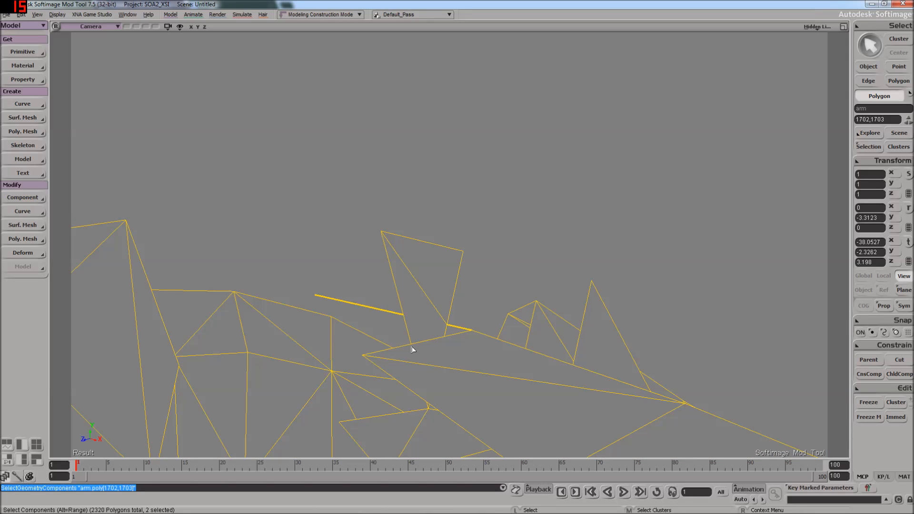
{"action": "key", "text": "Delete"}
- Return to object selection on the arm and unhide all its polygons
{"action": "scroll", "coordinate": [439, 322], "scroll_direction": "down", "scroll_amount": 5}
{"action": "right_click_drag", "start_coordinate": [445, 312], "coordinate": [438, 259]}
{"action": "key", "text": "space"}
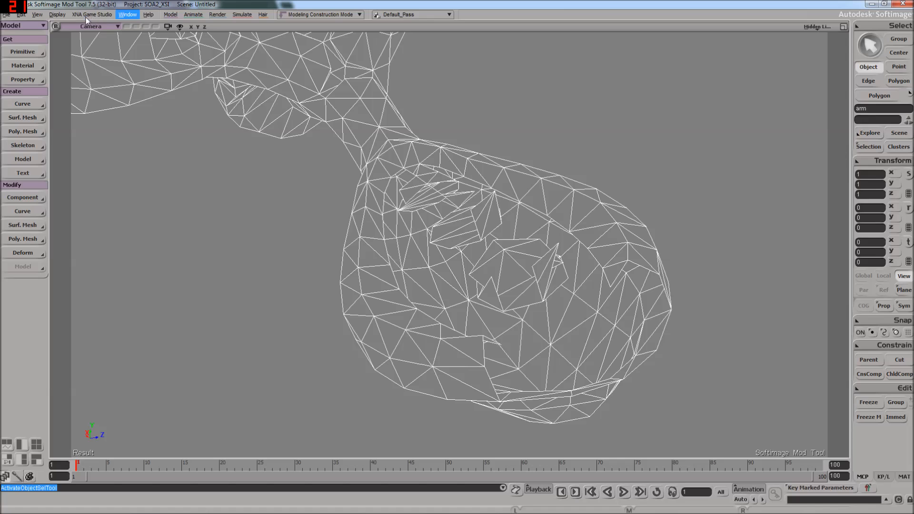
{"action": "left_click", "coordinate": [44, 18]}
{"action": "mouse_move", "coordinate": [58, 19]}
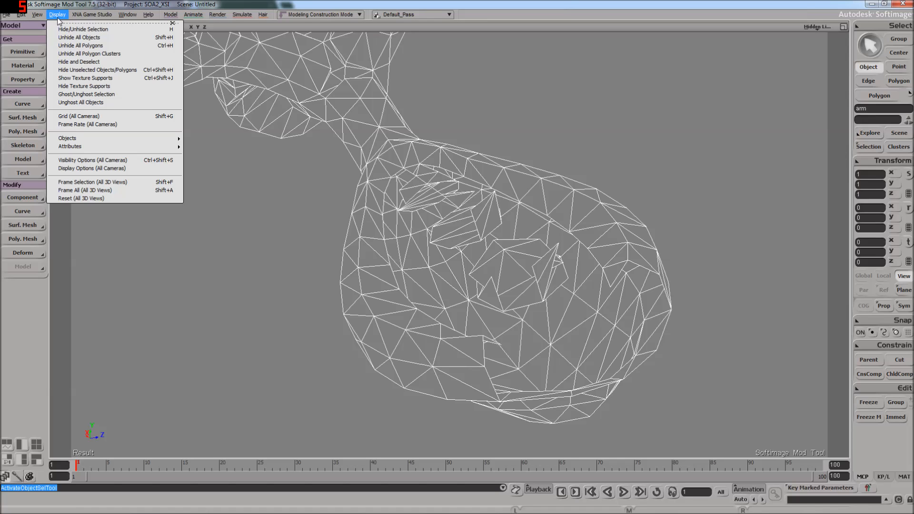
{"action": "left_click", "coordinate": [76, 46]}
- Activate raycast polygon selection and select the outer base polygons on both sides of the end bump
{"action": "key", "text": "s"}
{"action": "right_click_drag", "start_coordinate": [525, 246], "coordinate": [499, 310]}
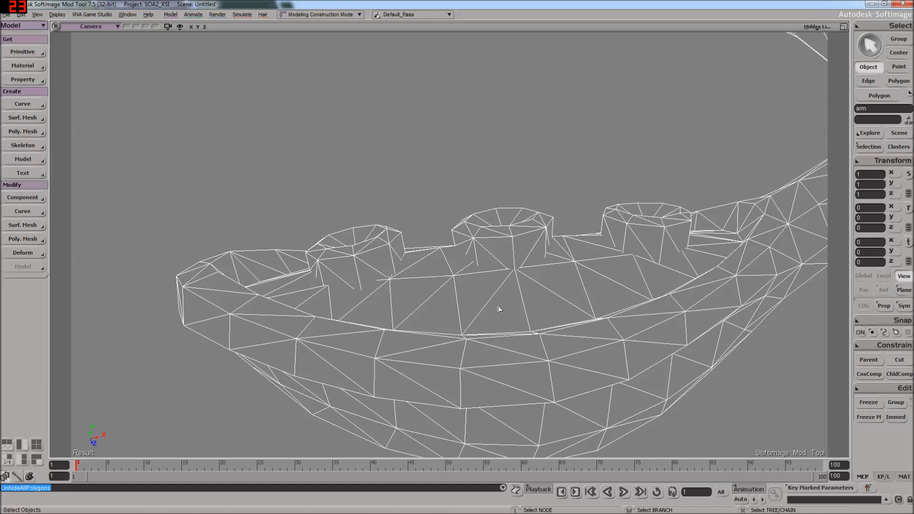
{"action": "key", "text": "u"}
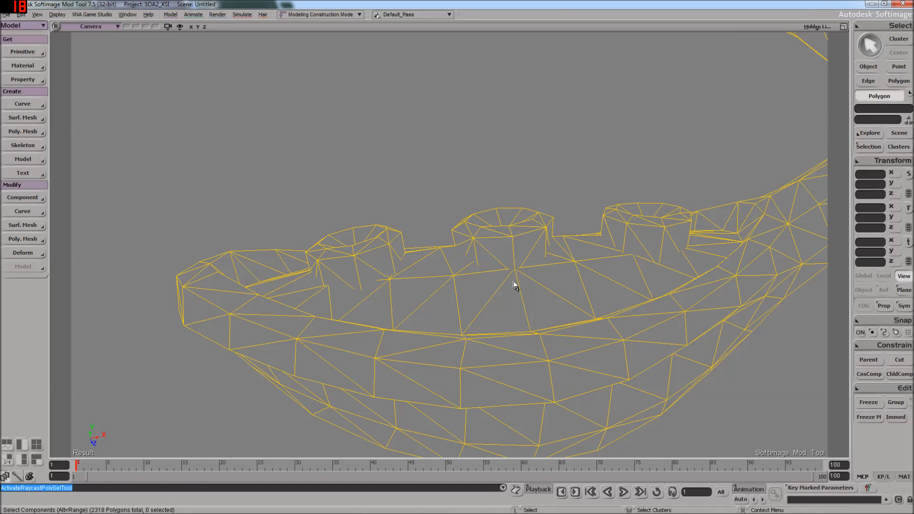
{"action": "key", "text": "s"}
{"action": "right_click_drag", "start_coordinate": [527, 269], "coordinate": [430, 186]}
{"action": "middle_click_drag", "start_coordinate": [429, 186], "coordinate": [398, 128]}
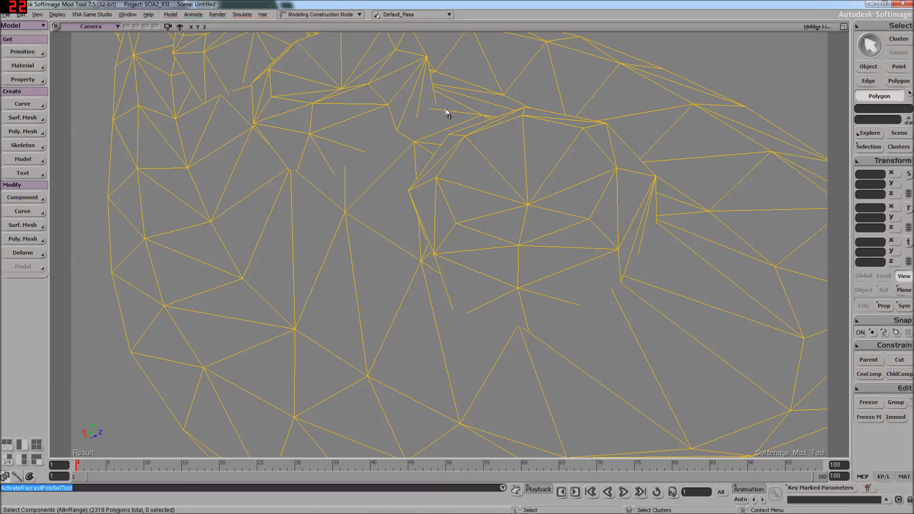
{"action": "key", "text": "s"}
{"action": "right_click_drag", "start_coordinate": [340, 190], "coordinate": [578, 221]}
{"action": "left_click_drag", "start_coordinate": [487, 287], "coordinate": [487, 288], "text": "shift"}
{"action": "key", "text": "s"}
{"action": "right_click_drag", "start_coordinate": [488, 287], "coordinate": [524, 233]}
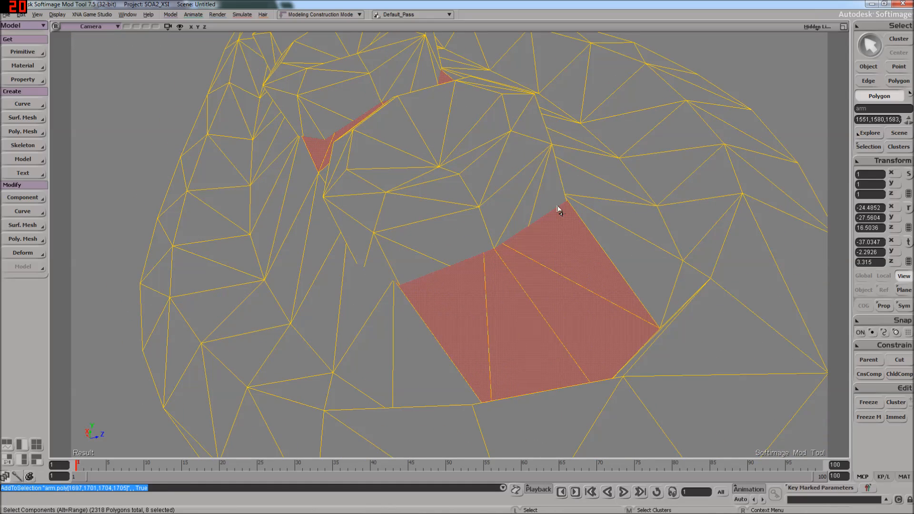
- Add the remaining outer polygons in the gaps on both sides of the middle bump to the selection
{"action": "key", "text": "s"}
{"action": "right_click_drag", "start_coordinate": [531, 157], "coordinate": [459, 129]}
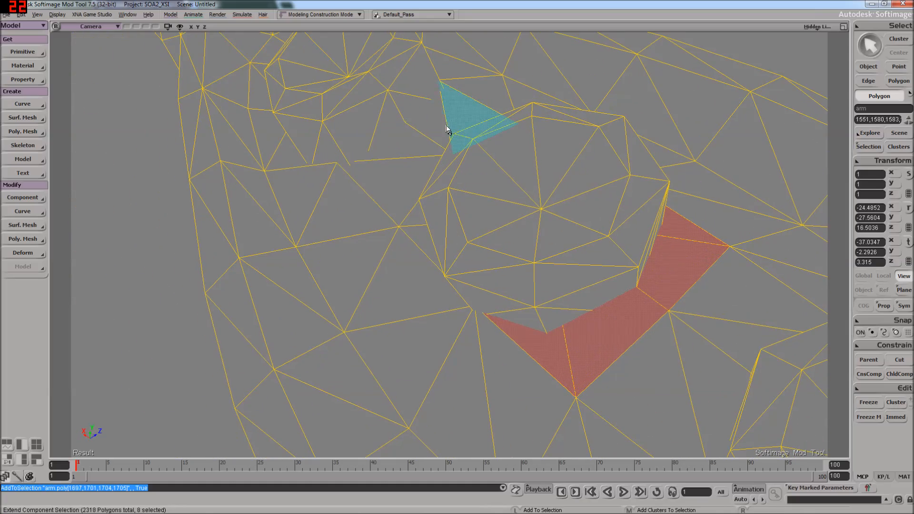
{"action": "left_click", "coordinate": [393, 185], "text": "shift"}
{"action": "right_click_drag", "start_coordinate": [396, 178], "coordinate": [470, 175]}
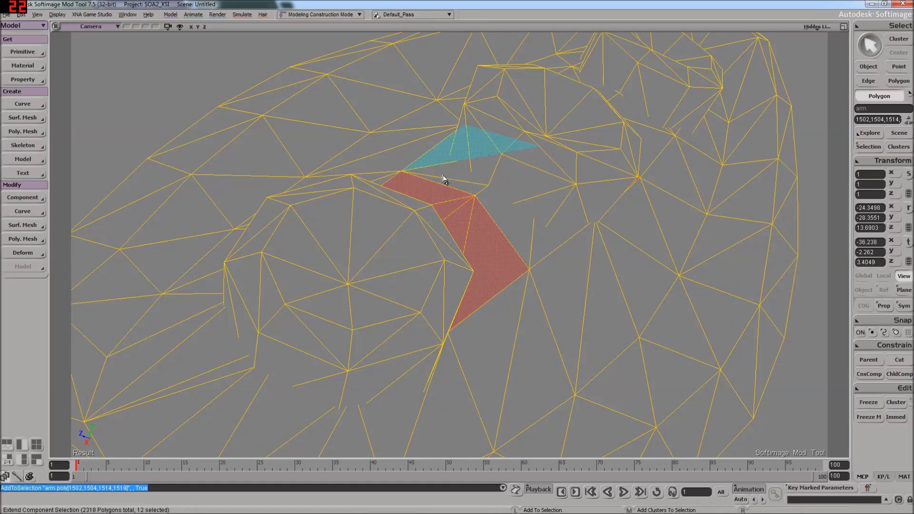
{"action": "left_click", "coordinate": [536, 248], "text": "shift"}
{"action": "right_click_drag", "start_coordinate": [533, 248], "coordinate": [404, 254]}
{"action": "left_click", "coordinate": [435, 341], "text": "shift"}
{"action": "right_click_drag", "start_coordinate": [434, 341], "coordinate": [571, 271]}
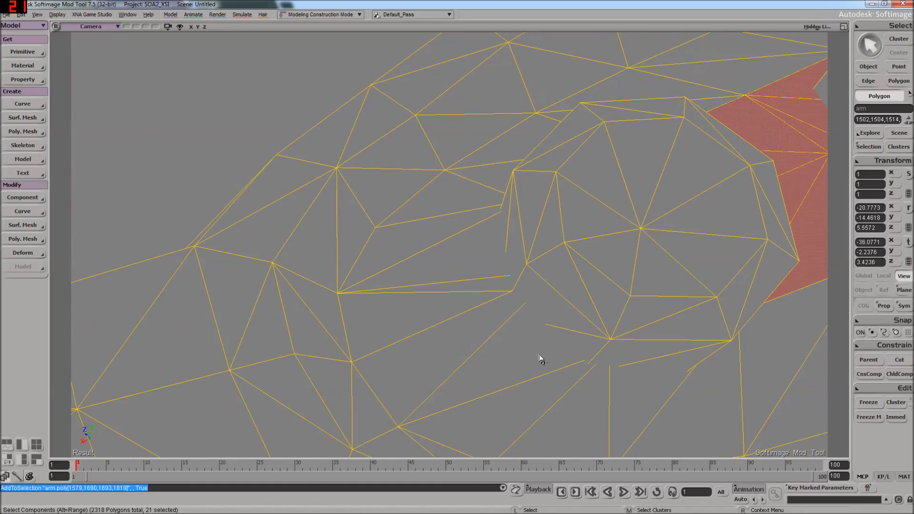
{"action": "right_click_drag", "start_coordinate": [548, 350], "coordinate": [400, 288]}
{"action": "middle_click_drag", "start_coordinate": [400, 287], "coordinate": [480, 294]}
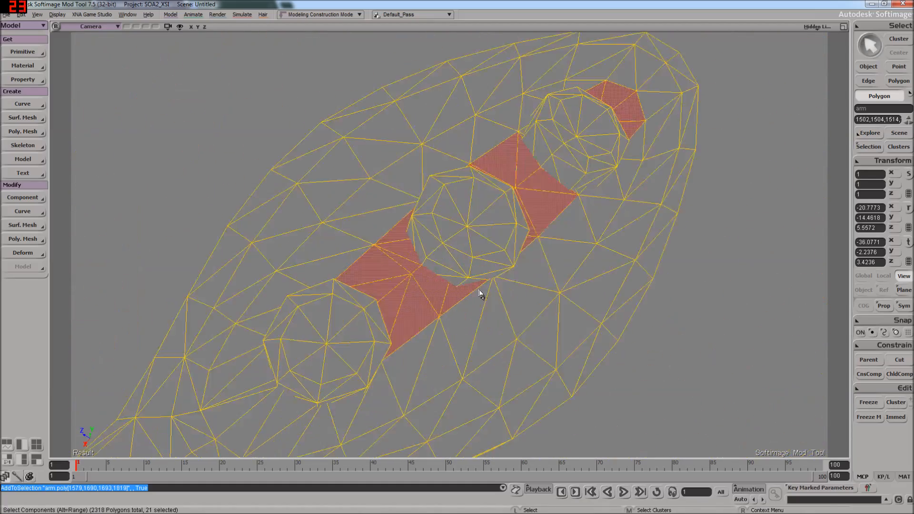
- Create a cluster from the selected polygons between the bumps and name it arm1
{"action": "left_click", "coordinate": [897, 404]}
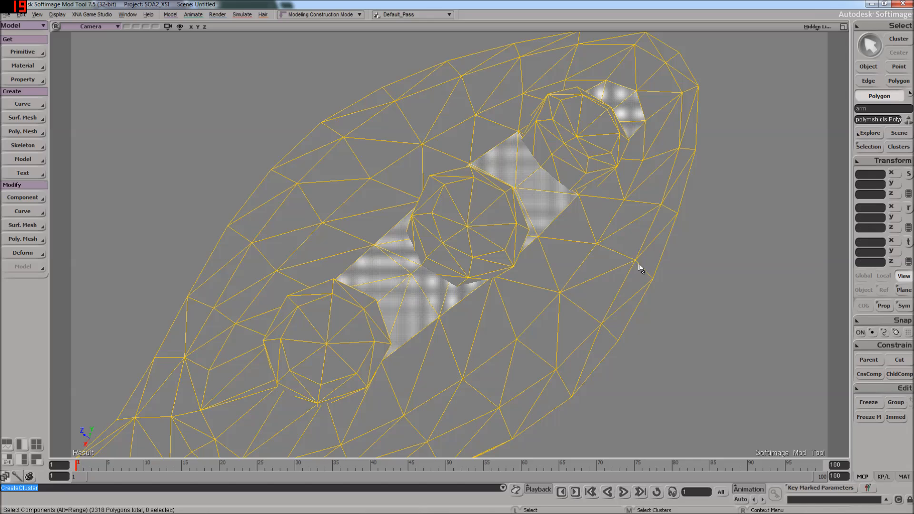
{"action": "left_click", "coordinate": [899, 148]}
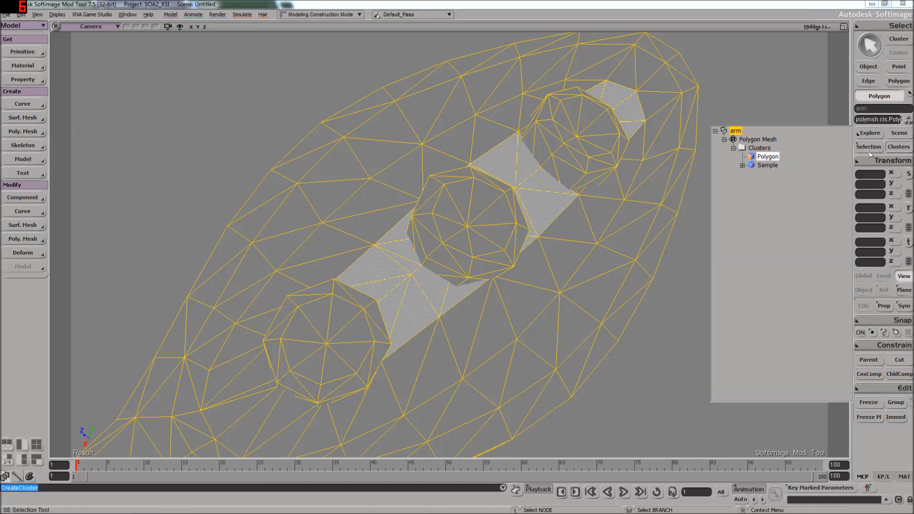
{"action": "left_click", "coordinate": [768, 157]}
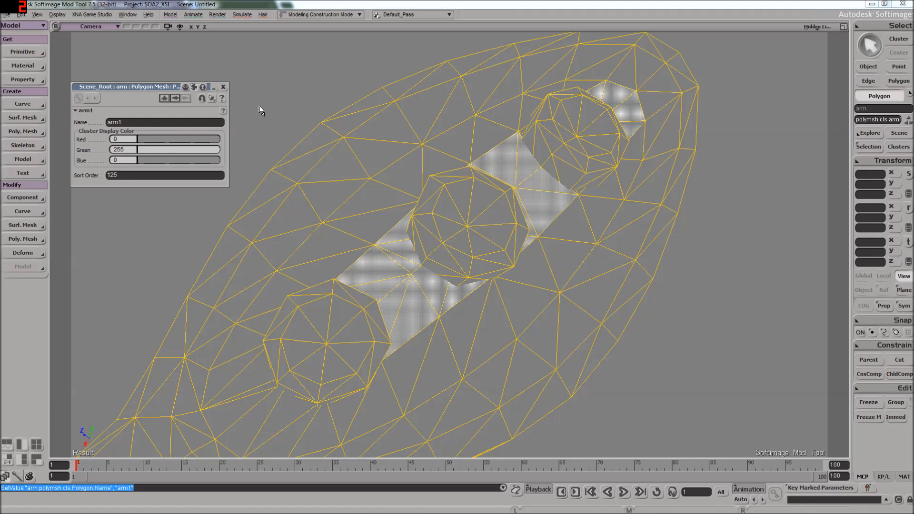
{"action": "left_click", "coordinate": [223, 87]}
- Hide the arm1 cluster's polygons, clear the selection, and reselect the cluster to unhide them
{"action": "key", "text": "h"}
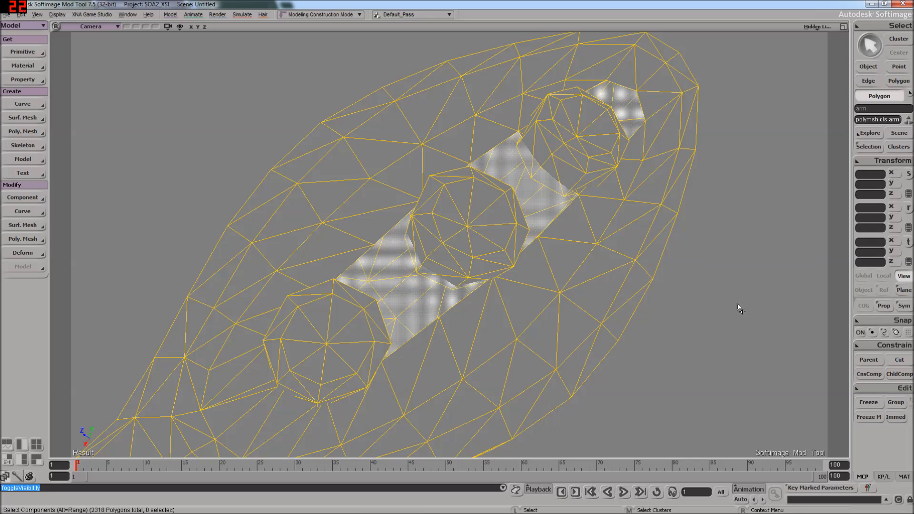
{"action": "key", "text": "ctrl+shift+a"}
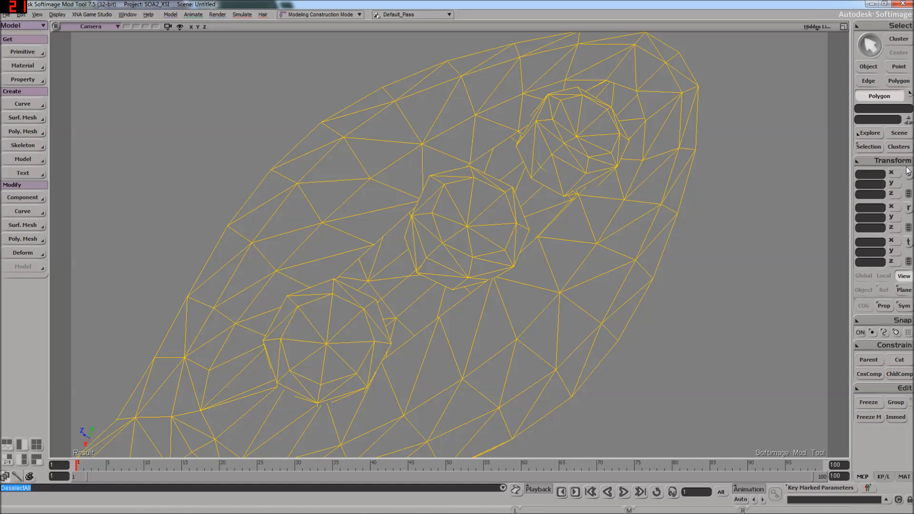
{"action": "left_click", "coordinate": [900, 148]}
{"action": "left_click", "coordinate": [764, 157]}
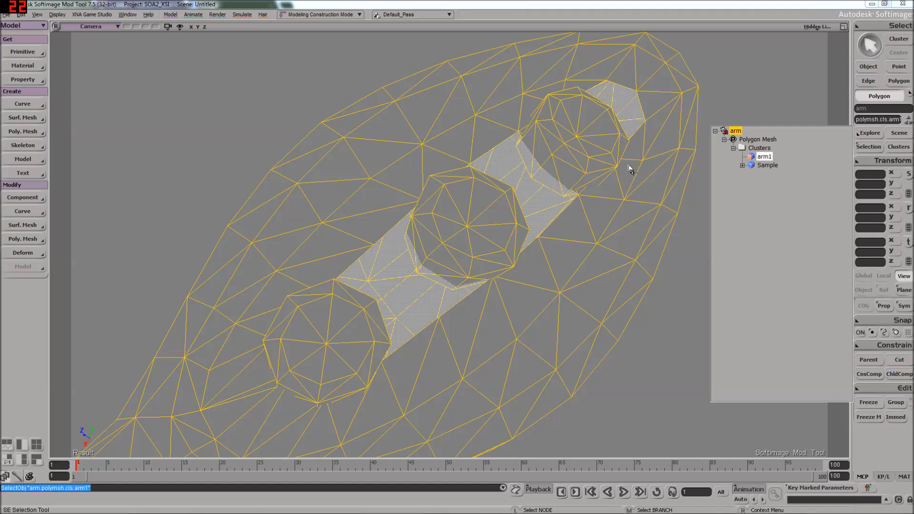
{"action": "key", "text": "h"}
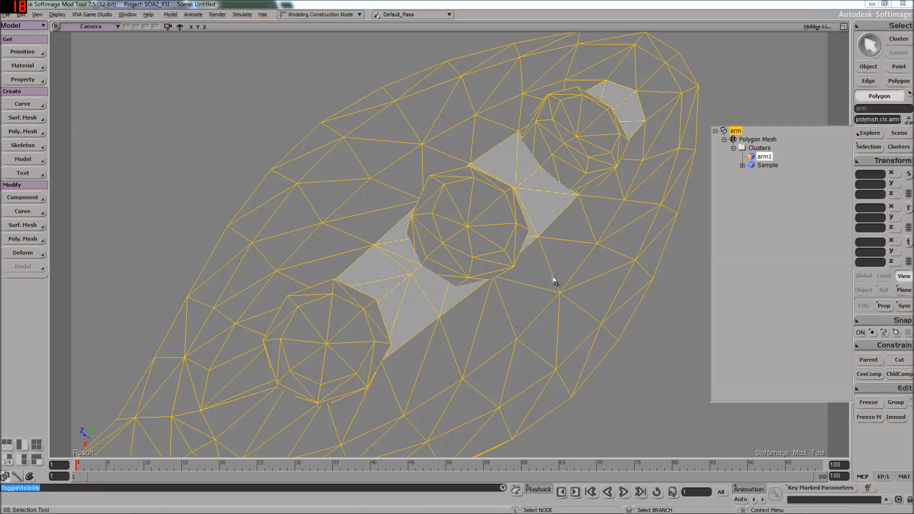
- Select the two adjoining triangles, polygons 2219 and 2220, on the side of the end bump
{"action": "key", "text": "s"}
{"action": "mouse_move", "coordinate": [520, 296]}
{"action": "right_mouse_down"}
{"action": "mouse_move", "coordinate": [516, 321]}
{"action": "mouse_move", "coordinate": [504, 283]}
{"action": "mouse_move", "coordinate": [516, 265]}
{"action": "mouse_move", "coordinate": [515, 285]}
{"action": "right_mouse_up"}
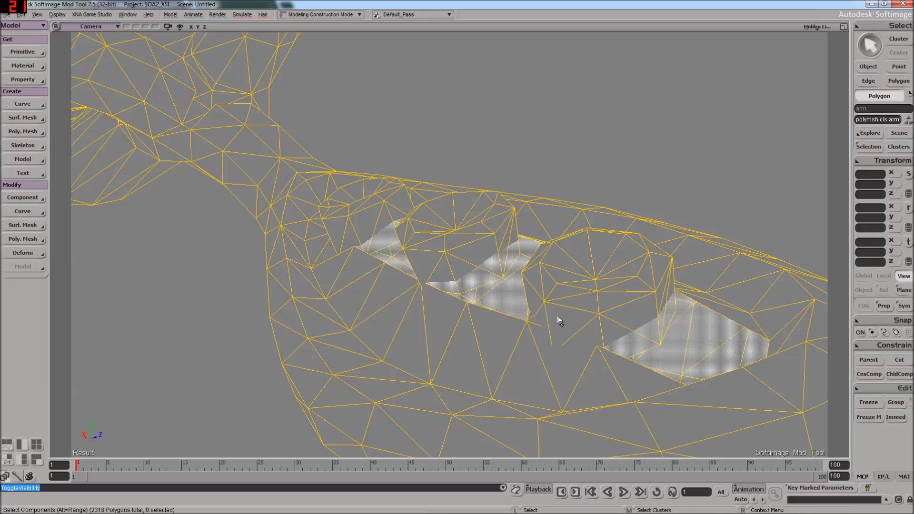
{"action": "key", "text": "s"}
{"action": "right_click_drag", "start_coordinate": [628, 342], "coordinate": [614, 327]}
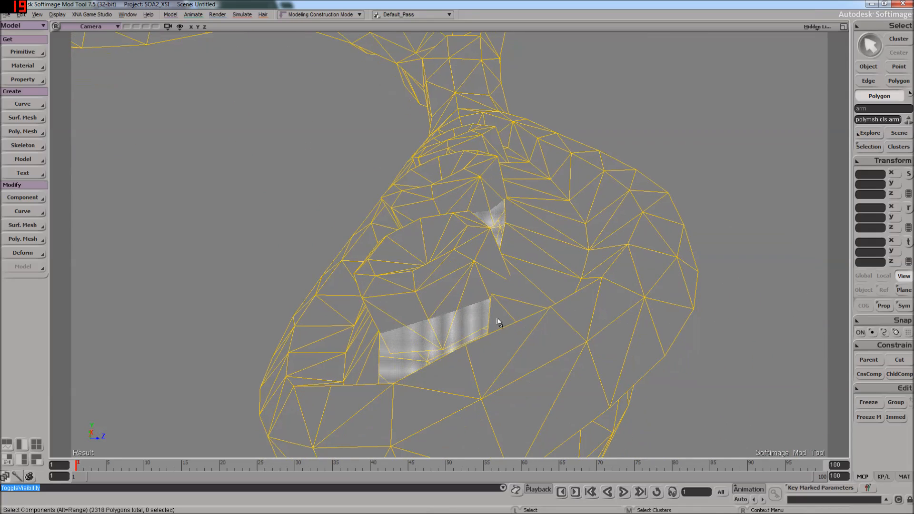
{"action": "left_click_drag", "start_coordinate": [446, 295], "coordinate": [472, 328]}
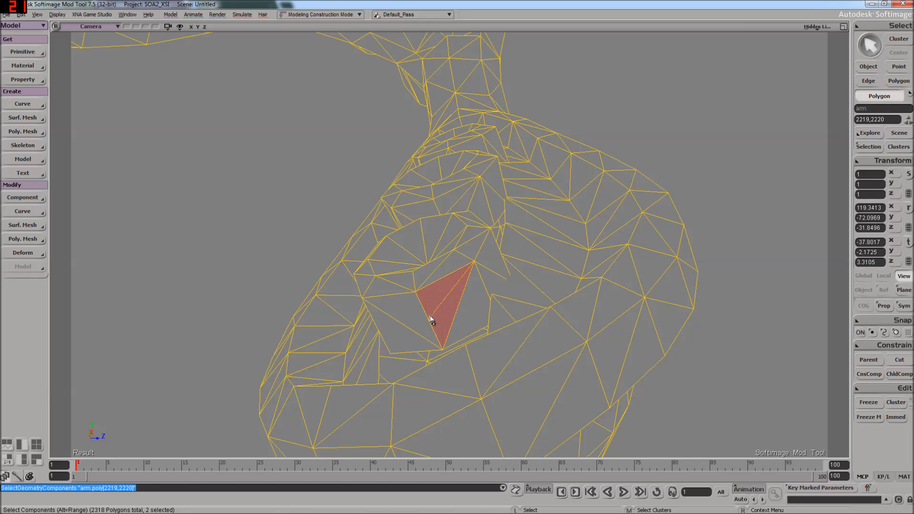
{"action": "key", "text": "s"}
{"action": "right_click_drag", "start_coordinate": [491, 350], "coordinate": [517, 357]}
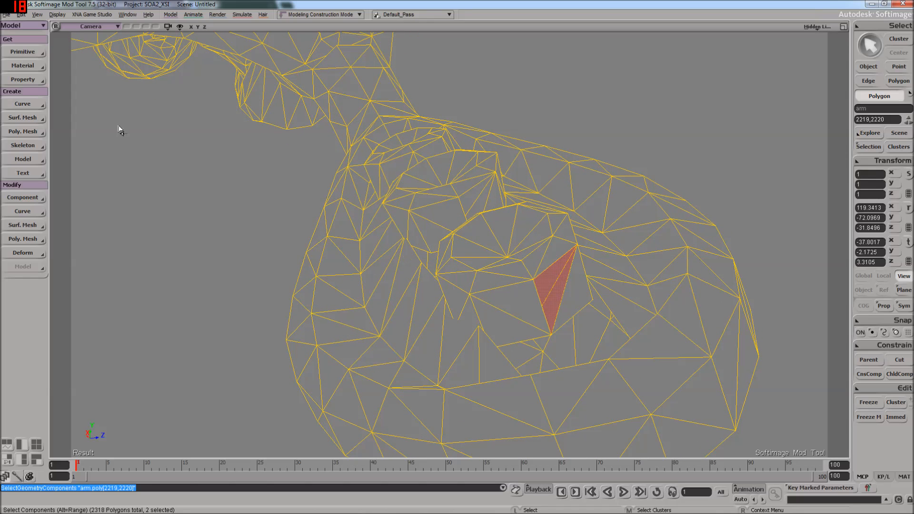
- Merge polygons 2219 and 2220 on the end bump with Dissolve and Clean Adjacent Vertices
{"action": "left_click", "coordinate": [23, 26]}
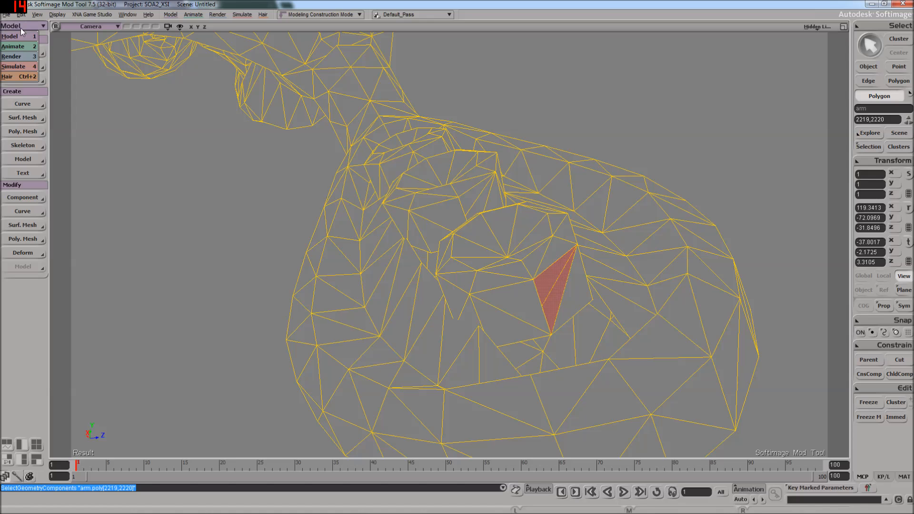
{"action": "left_click", "coordinate": [16, 37]}
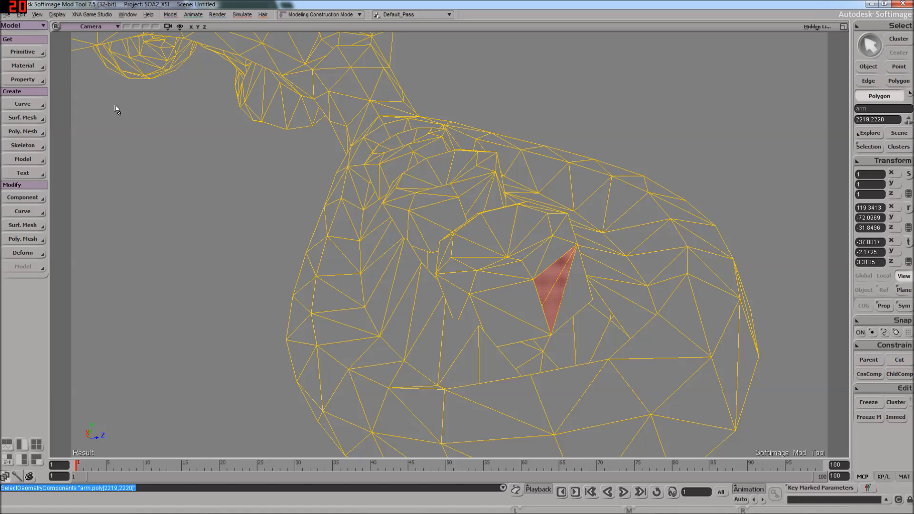
{"action": "left_click", "coordinate": [21, 239]}
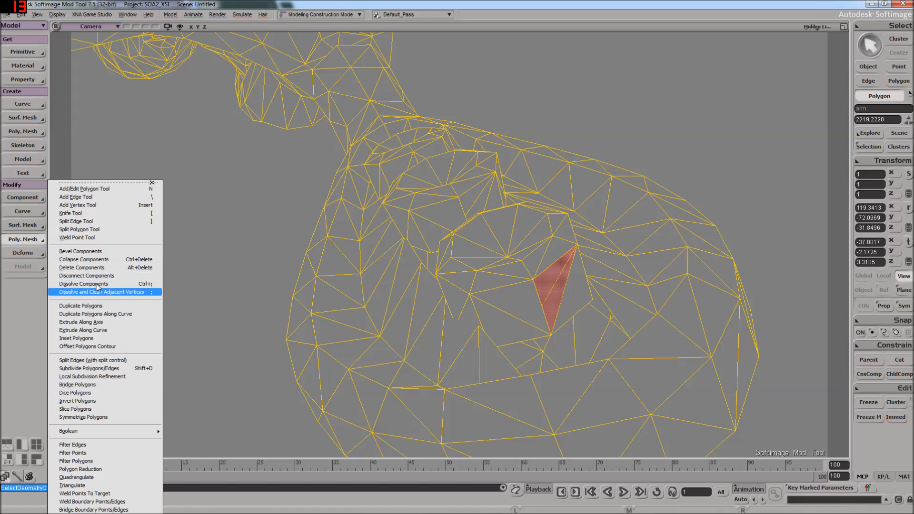
{"action": "mouse_move", "coordinate": [93, 425]}
{"action": "left_click", "coordinate": [202, 286]}
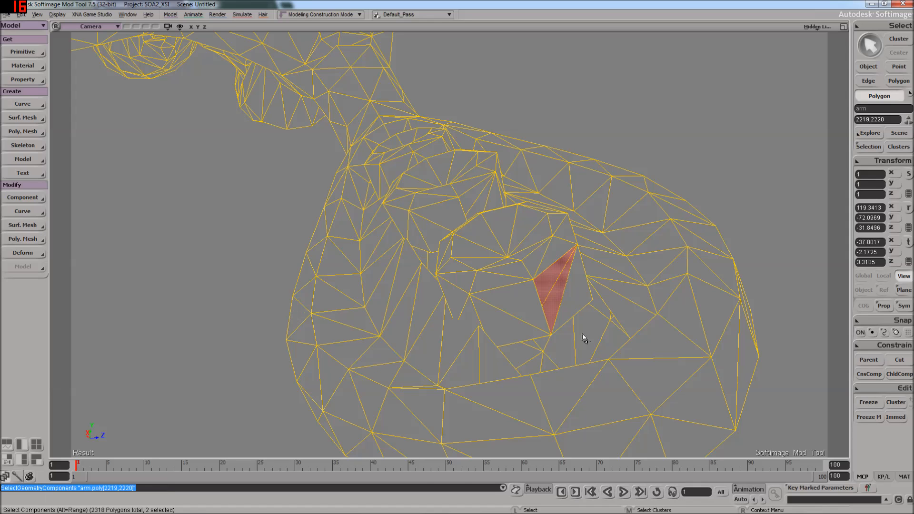
{"action": "left_click", "coordinate": [576, 303]}
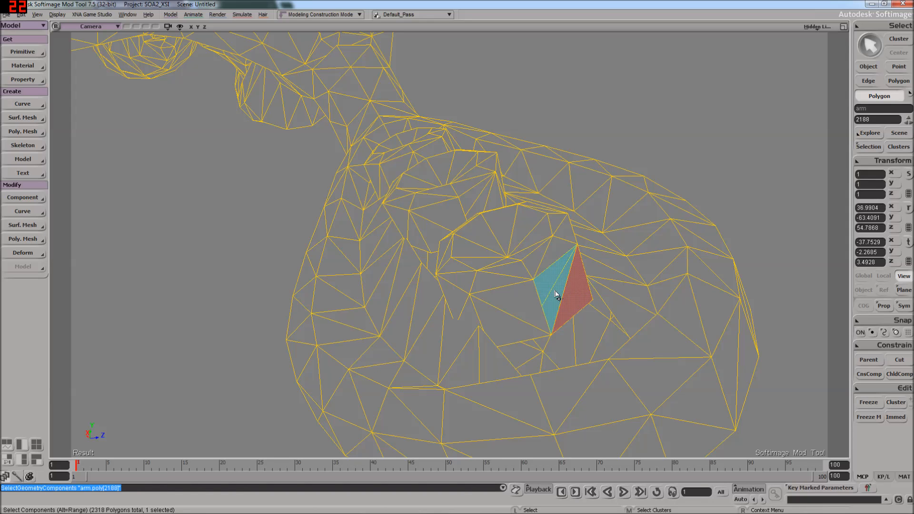
{"action": "left_click_drag", "start_coordinate": [551, 288], "coordinate": [557, 297]}
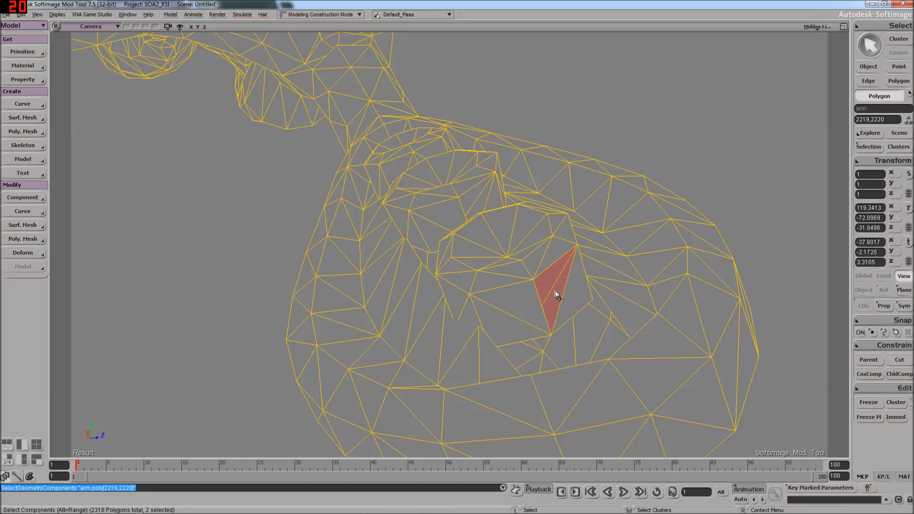
{"action": "key", "text": "ctrl+Delete"}
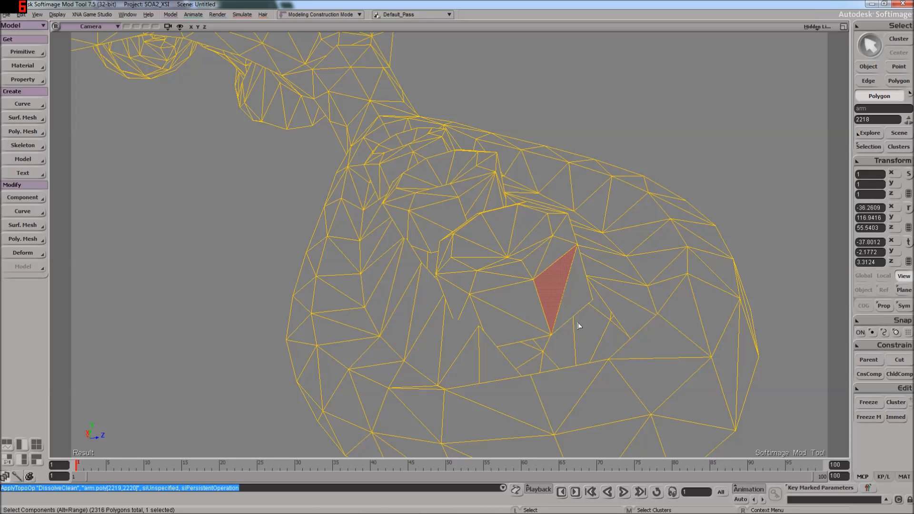
- Display the mesh points around the merged face and undo the dissolve on the end bump
{"action": "key", "text": "t"}
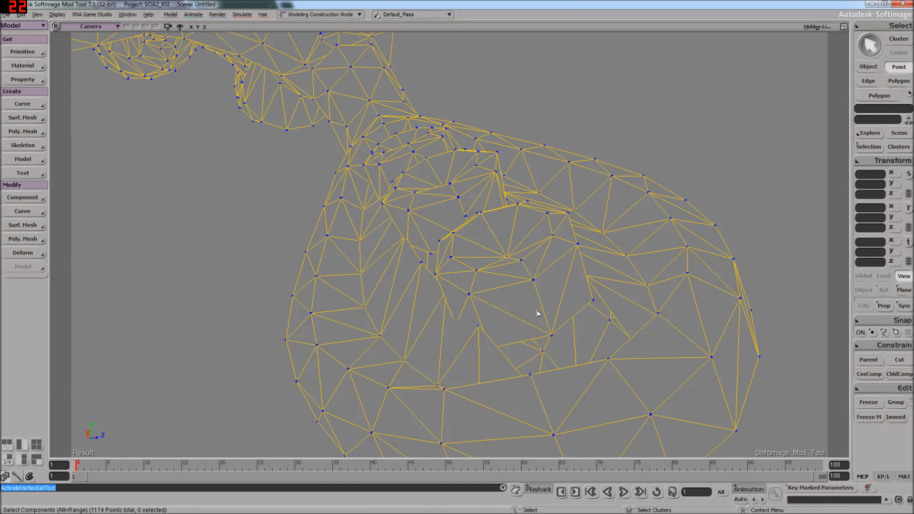
{"action": "key", "text": "ctrl+z"}
{"action": "key", "text": "ctrl+z"}
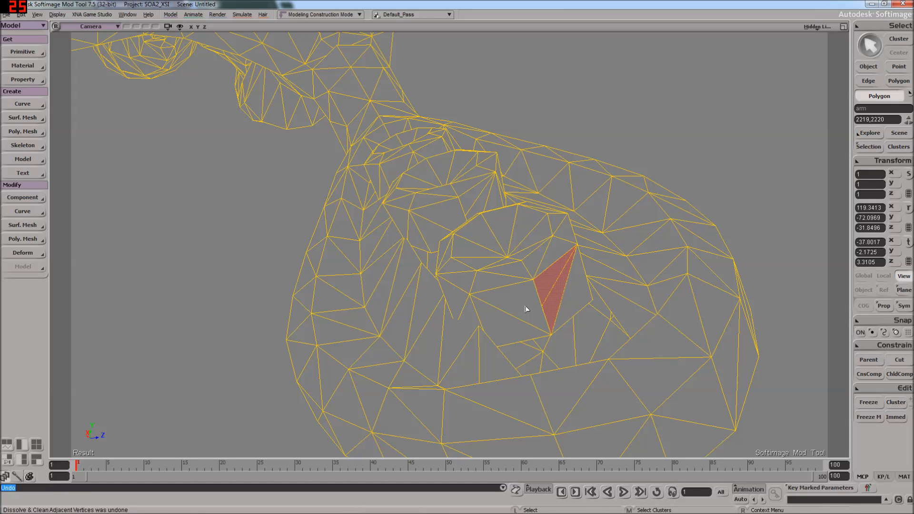
{"action": "key", "text": "t"}
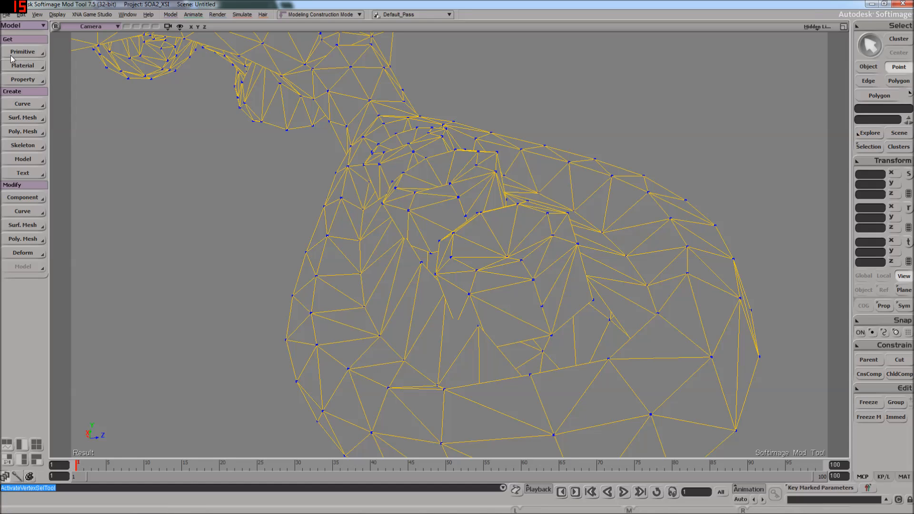
{"action": "key", "text": "s"}
{"action": "mouse_move", "coordinate": [599, 349]}
{"action": "right_mouse_down"}
{"action": "mouse_move", "coordinate": [602, 333]}
{"action": "mouse_move", "coordinate": [613, 359]}
{"action": "right_mouse_up"}
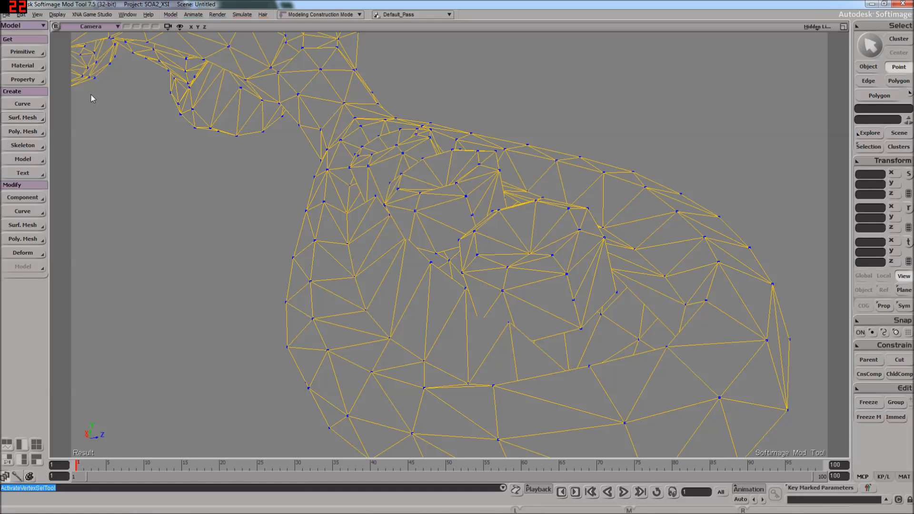
{"action": "key", "text": "backslash"}
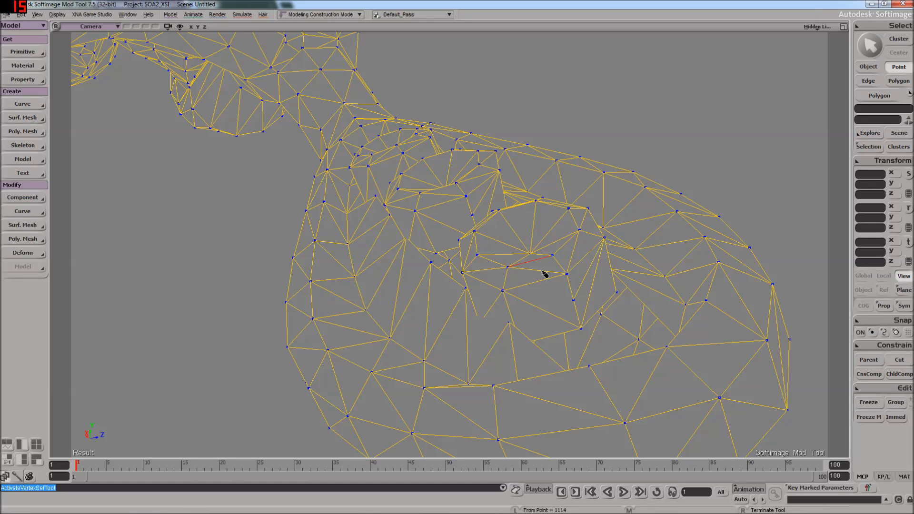
{"action": "left_click", "coordinate": [562, 304]}
{"action": "key", "text": "space"}
- Reselect polygons 2219 and 2220 on the end bump's side and dissolve them, cleaning adjacent vertices
{"action": "key", "text": "s"}
{"action": "right_click_drag", "start_coordinate": [585, 316], "coordinate": [589, 313]}
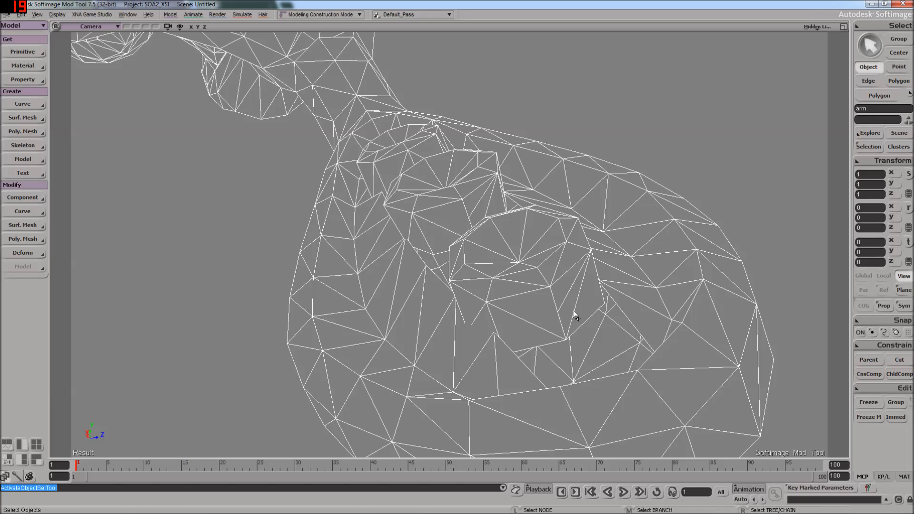
{"action": "key", "text": "u"}
{"action": "left_click_drag", "start_coordinate": [560, 289], "coordinate": [568, 304]}
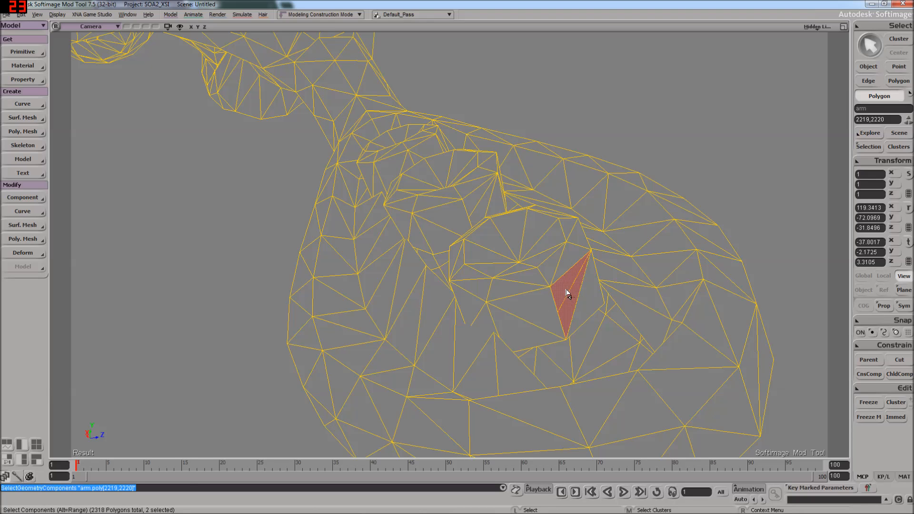
{"action": "key", "text": "ctrl+Delete"}
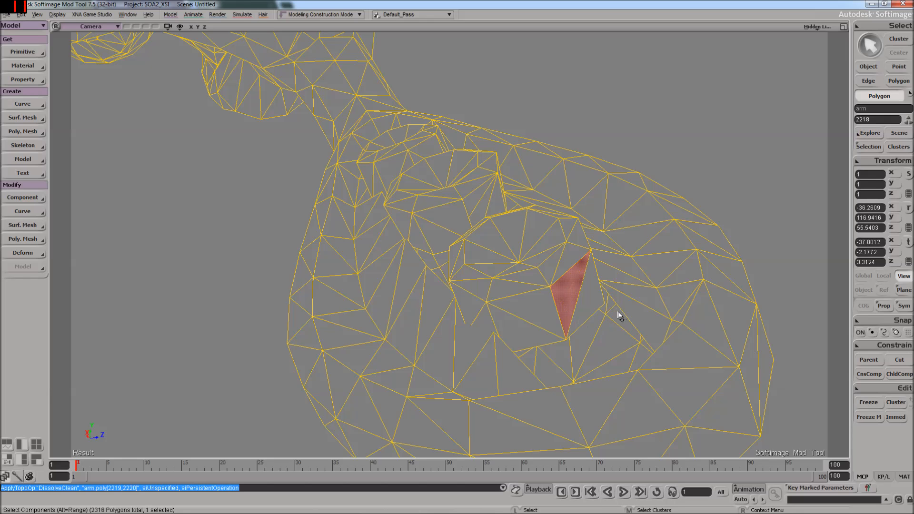
- Select polygons 2273 and 2274 on the middle bump's side and dissolve them, cleaning adjacent vertices
{"action": "key", "text": "s"}
{"action": "right_click_drag", "start_coordinate": [618, 315], "coordinate": [597, 318]}
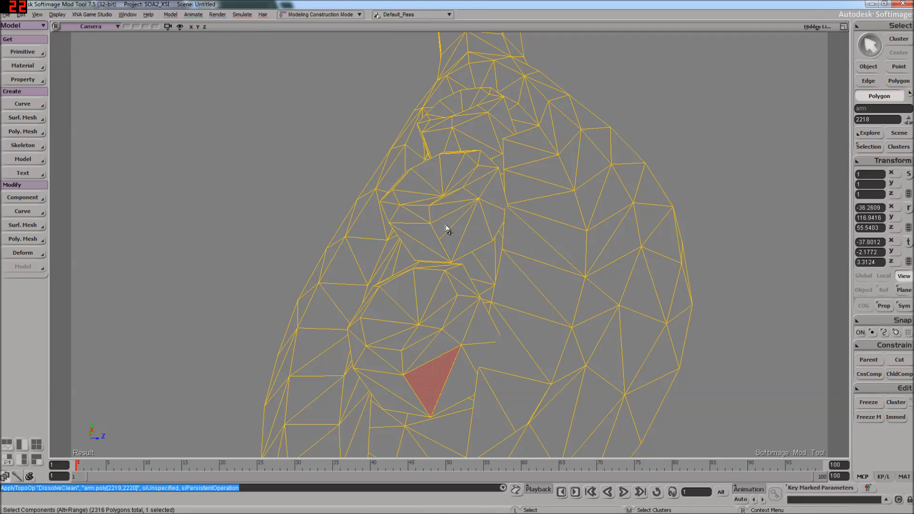
{"action": "left_click_drag", "start_coordinate": [453, 235], "coordinate": [454, 241]}
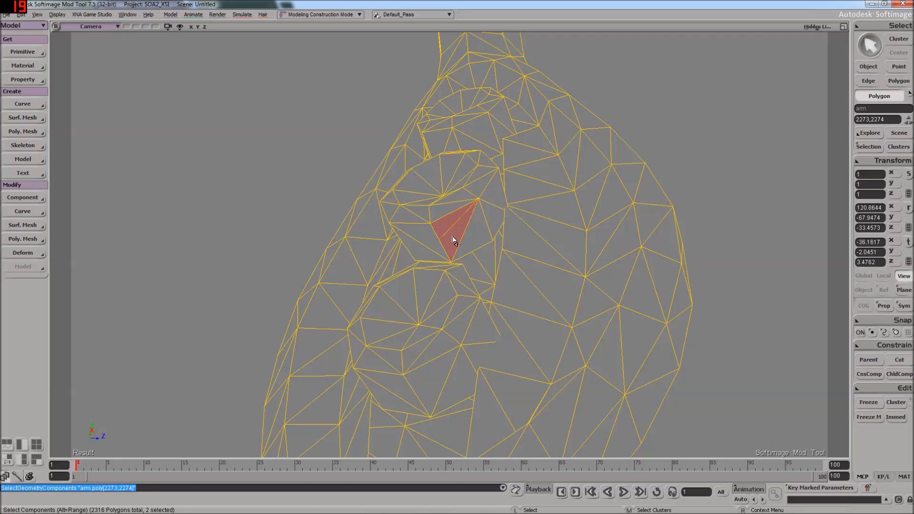
{"action": "key", "text": "ctrl+Delete"}
- Add neighbouring polygon 2275 to polygon 2272 on the middle bump and dissolve the pair into one face
{"action": "key", "text": "s"}
{"action": "right_click_drag", "start_coordinate": [487, 216], "coordinate": [535, 252]}
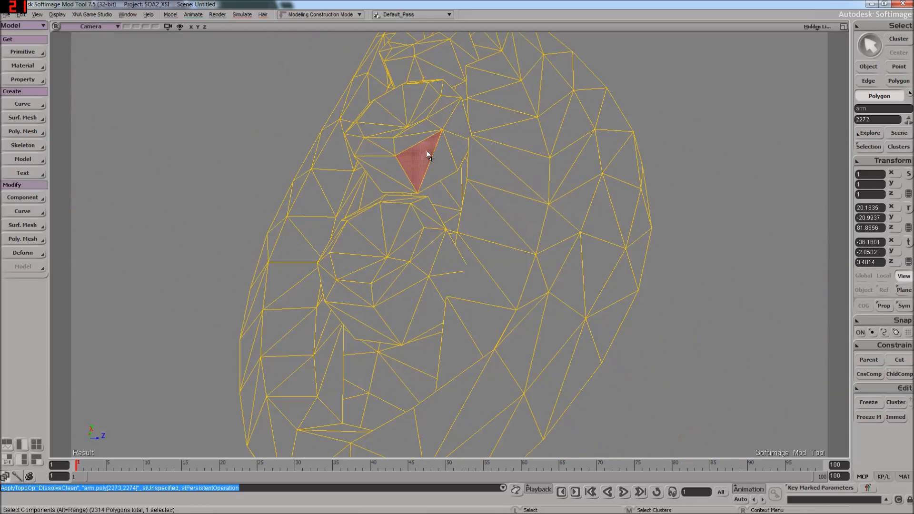
{"action": "left_click", "coordinate": [440, 163]}
{"action": "right_click_drag", "start_coordinate": [461, 188], "coordinate": [432, 213]}
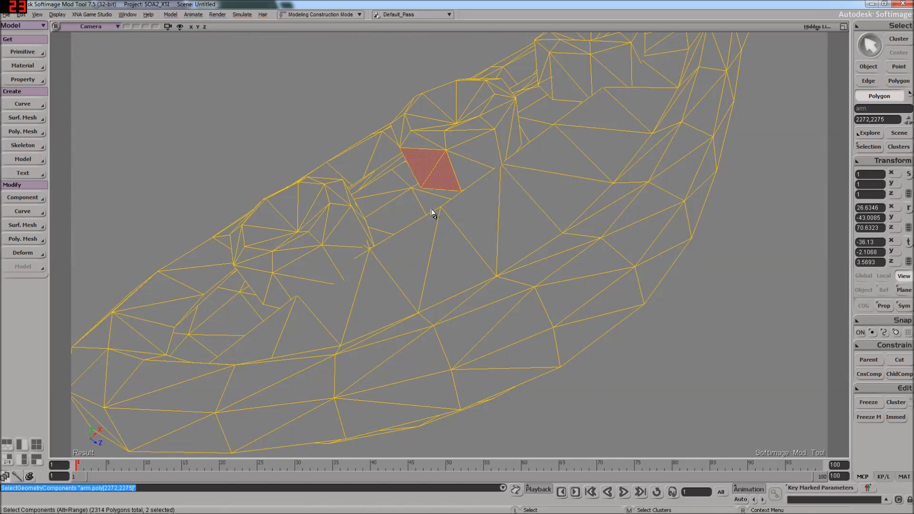
{"action": "key", "text": "ctrl+Delete"}
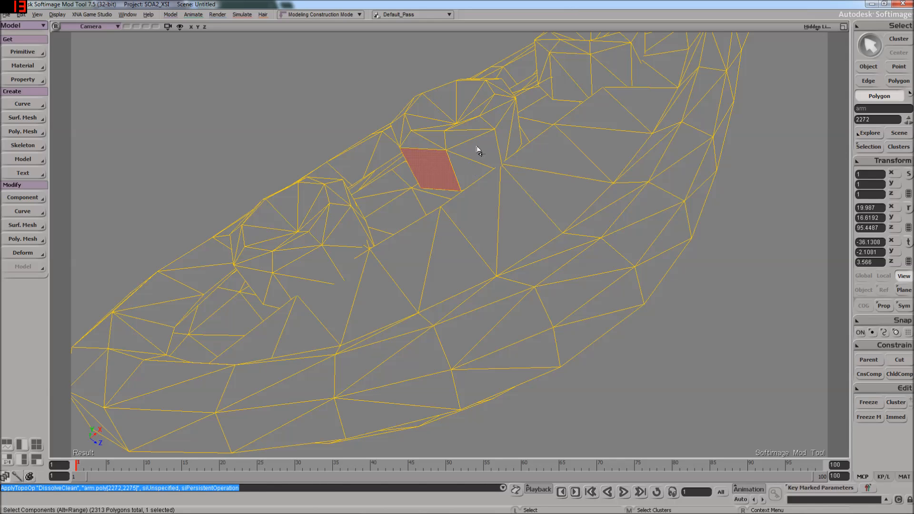
- Dissolve the next two triangle pairs around the middle bump's side into single faces, ending with polygons 2232 and 2233
{"action": "left_click_drag", "start_coordinate": [477, 149], "coordinate": [472, 169]}
{"action": "key", "text": "ctrl+Delete"}
{"action": "left_click_drag", "start_coordinate": [517, 133], "coordinate": [502, 141]}
{"action": "key", "text": "ctrl+Delete"}
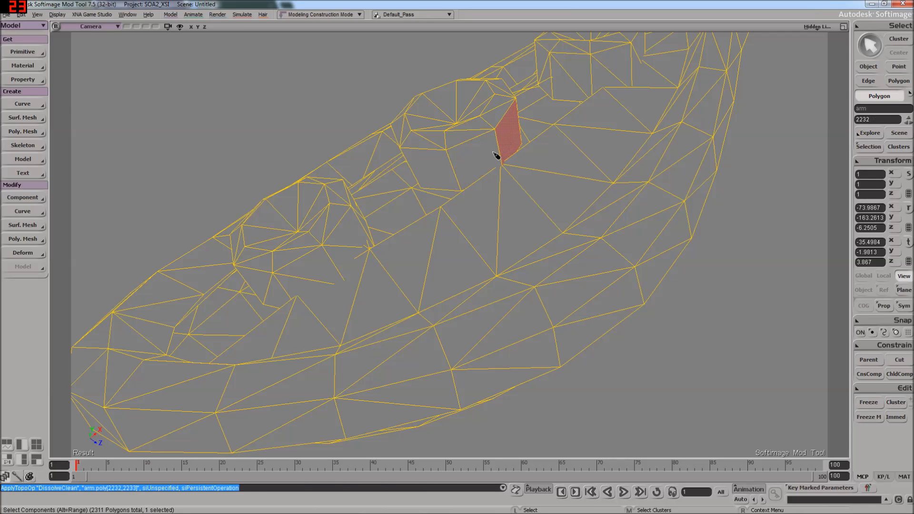
- Dissolve the triangle pairs 2262, 2271 and 2263, 2264 on the middle bump's side into single faces
{"action": "key", "text": "s"}
{"action": "right_click_drag", "start_coordinate": [494, 149], "coordinate": [461, 149]}
{"action": "key", "text": "space"}
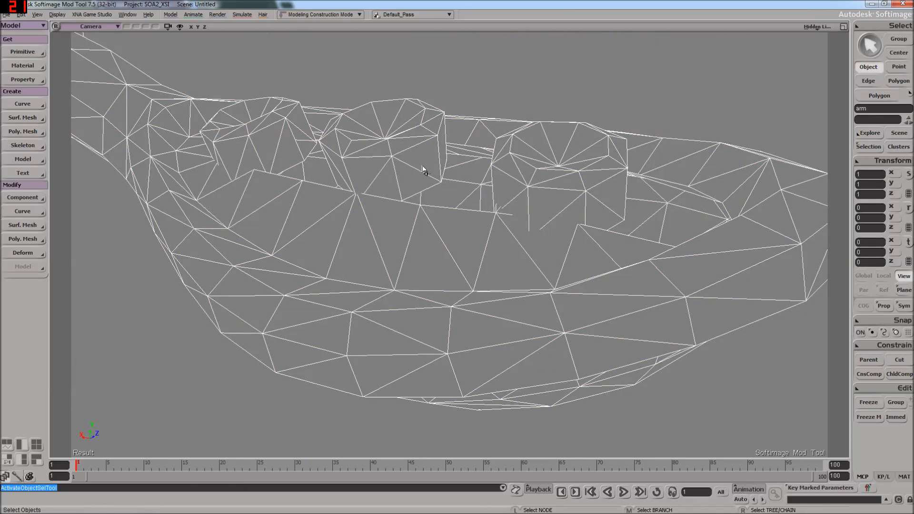
{"action": "left_click", "coordinate": [424, 167]}
{"action": "key", "text": "u"}
{"action": "left_click", "coordinate": [414, 177]}
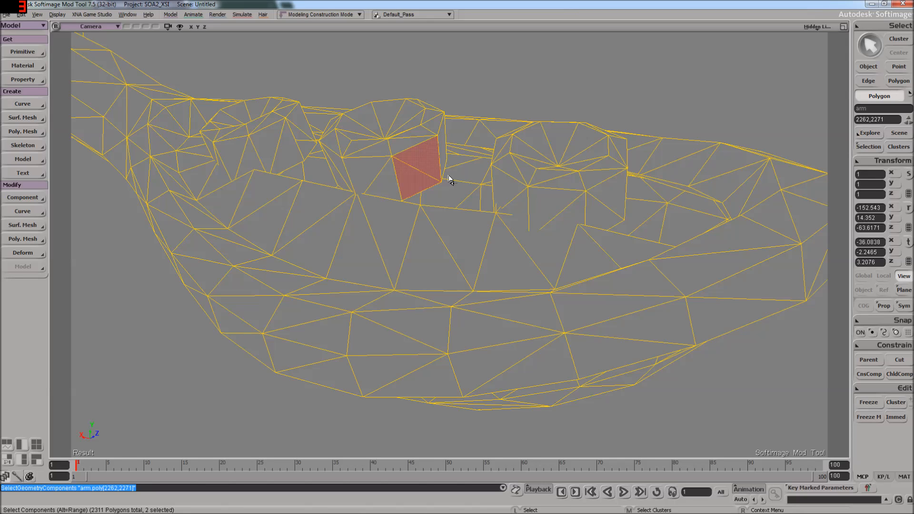
{"action": "key", "text": "ctrl+Delete"}
{"action": "mouse_move", "coordinate": [374, 167]}
{"action": "left_mouse_down"}
{"action": "mouse_move", "coordinate": [382, 173]}
{"action": "mouse_move", "coordinate": [336, 181]}
{"action": "left_mouse_up"}
{"action": "key", "text": "ctrl+Delete"}
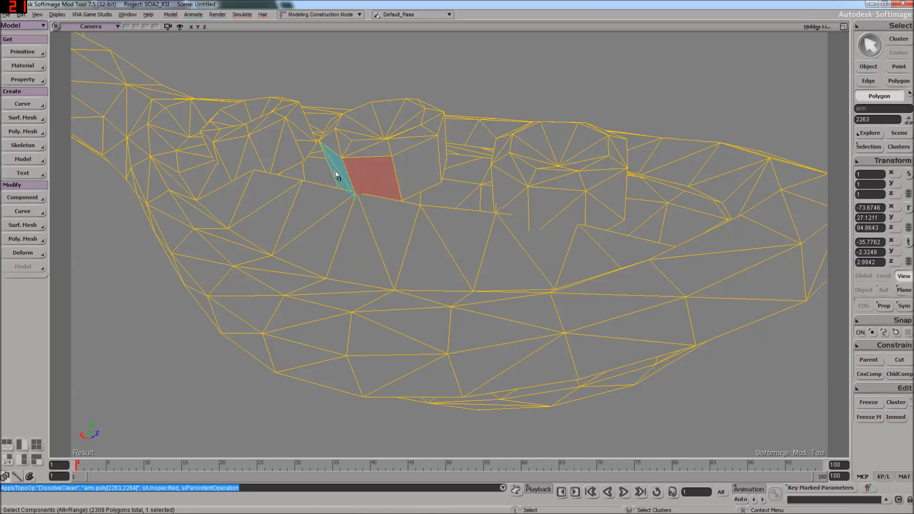
- Dissolve polygons 2256 and 2265 on the middle bump's side into a single face
{"action": "key", "text": "ctrl+Delete"}
{"action": "key", "text": "s"}
{"action": "right_click_drag", "start_coordinate": [509, 221], "coordinate": [559, 227]}
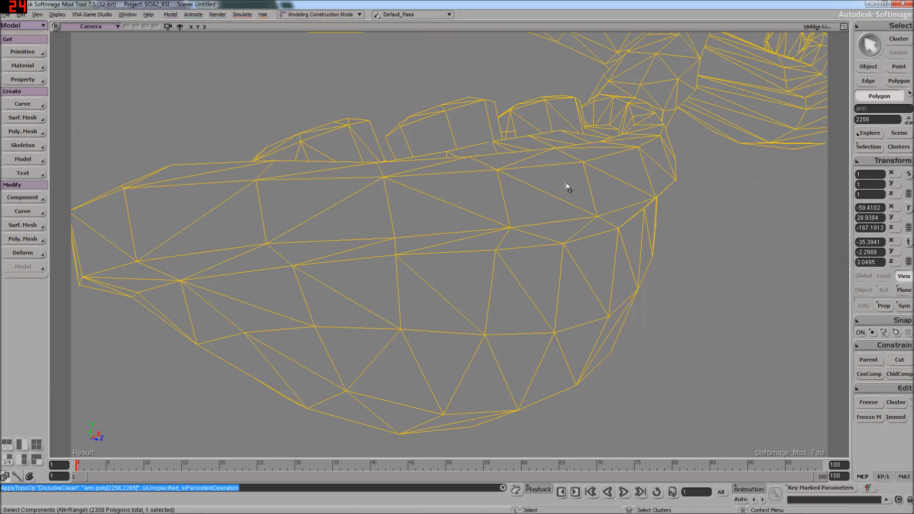
- Inspect triangle pairs on the arm's outer surface by selecting polygons 1680, 1769 and 1608, 1618
{"action": "left_click", "coordinate": [571, 204]}
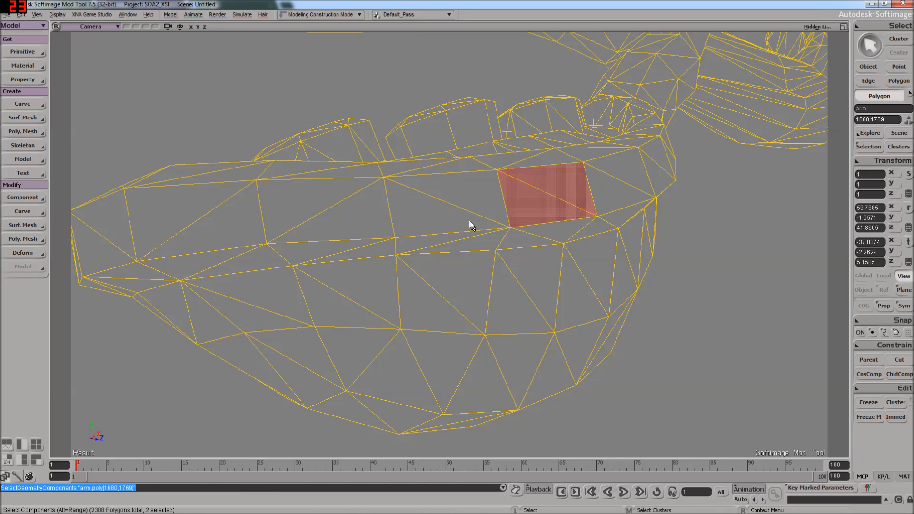
{"action": "key", "text": "s"}
{"action": "right_click_drag", "start_coordinate": [455, 204], "coordinate": [581, 198]}
{"action": "left_click", "coordinate": [619, 257]}
{"action": "right_click_drag", "start_coordinate": [624, 259], "coordinate": [612, 243]}
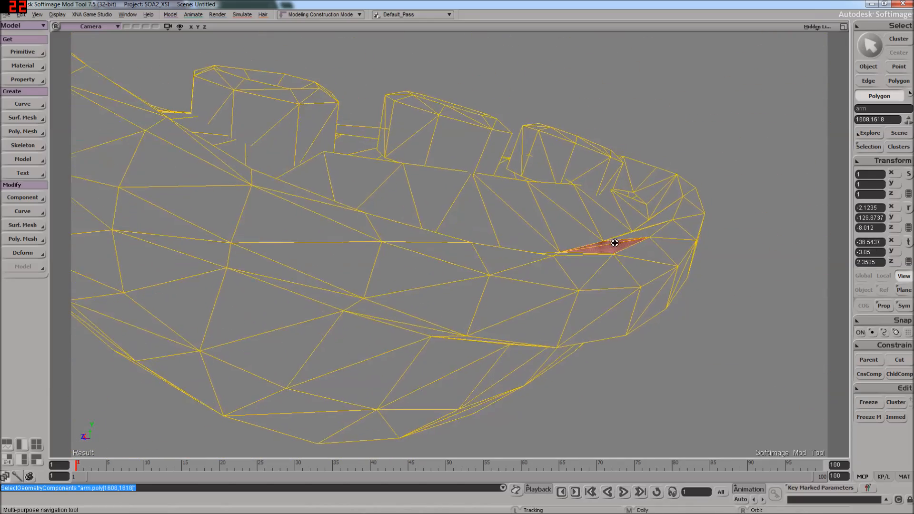
- Examine the surface at another bump's base by selecting polygon pair 1449, 1456 and pair 1447, 1459
{"action": "right_click_drag", "start_coordinate": [603, 251], "coordinate": [329, 273]}
{"action": "middle_click_drag", "start_coordinate": [329, 273], "coordinate": [271, 200]}
{"action": "left_click_drag", "start_coordinate": [271, 200], "coordinate": [322, 225]}
{"action": "right_click_drag", "start_coordinate": [321, 225], "coordinate": [471, 304]}
{"action": "left_click_drag", "start_coordinate": [472, 304], "coordinate": [436, 268]}
{"action": "left_click_drag", "start_coordinate": [213, 273], "coordinate": [224, 245]}
{"action": "key", "text": "s"}
{"action": "middle_click_drag", "start_coordinate": [315, 257], "coordinate": [347, 247]}
{"action": "right_click_drag", "start_coordinate": [347, 247], "coordinate": [353, 265]}
{"action": "left_click_drag", "start_coordinate": [352, 265], "coordinate": [355, 235]}
{"action": "right_click_drag", "start_coordinate": [355, 235], "coordinate": [353, 311]}
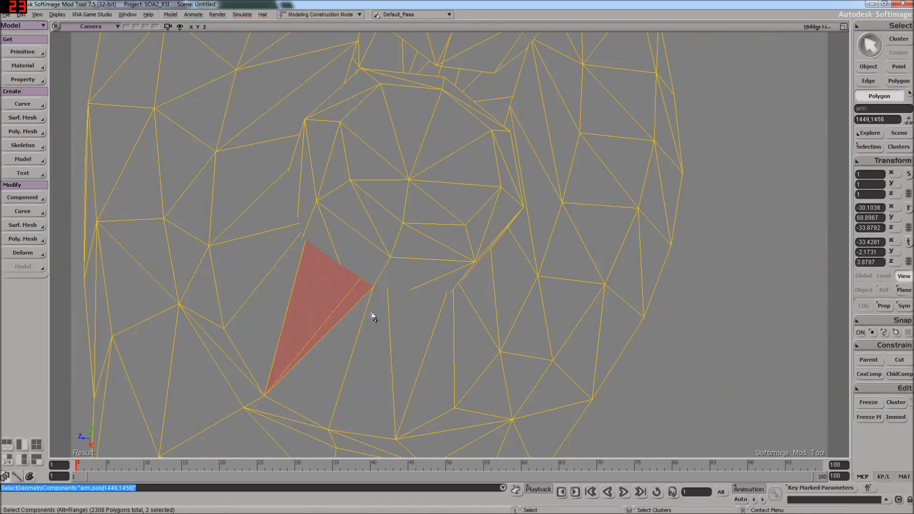
{"action": "mouse_move", "coordinate": [389, 321]}
{"action": "left_mouse_down"}
{"action": "mouse_move", "coordinate": [406, 316]}
{"action": "mouse_move", "coordinate": [374, 341]}
{"action": "left_mouse_up"}
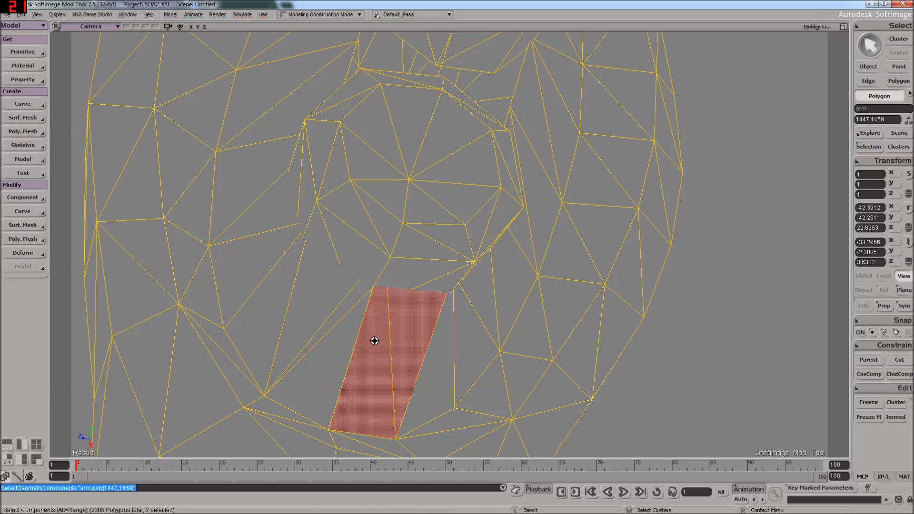
- Select side polygons 1703, 2209, 2271 and 2276, add the polygons on the bump's top, and hide the selection
{"action": "key", "text": "s"}
{"action": "mouse_move", "coordinate": [373, 341]}
{"action": "right_mouse_down"}
{"action": "mouse_move", "coordinate": [384, 327]}
{"action": "mouse_move", "coordinate": [334, 218]}
{"action": "right_mouse_up"}
{"action": "left_click_drag", "start_coordinate": [334, 218], "coordinate": [467, 255]}
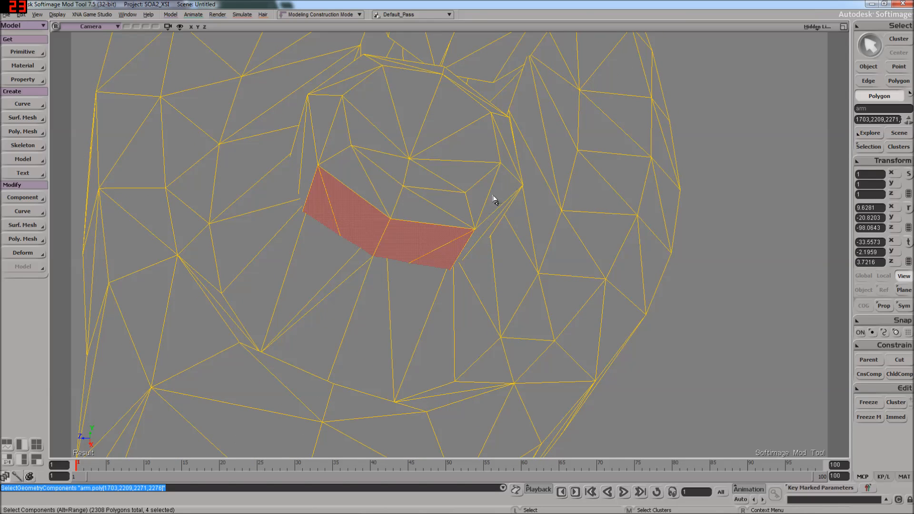
{"action": "mouse_move", "coordinate": [476, 206]}
{"action": "left_mouse_down", "text": "shift"}
{"action": "mouse_move", "coordinate": [364, 179]}
{"action": "mouse_move", "coordinate": [400, 113]}
{"action": "mouse_move", "coordinate": [412, 179]}
{"action": "mouse_move", "coordinate": [353, 143]}
{"action": "mouse_move", "coordinate": [338, 67]}
{"action": "left_mouse_up", "text": "shift"}
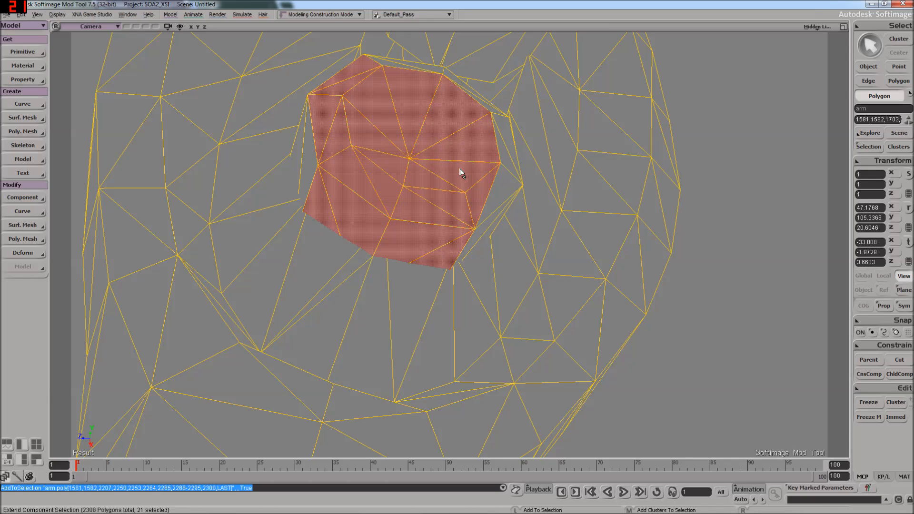
{"action": "key", "text": "s"}
{"action": "mouse_move", "coordinate": [495, 207]}
{"action": "right_mouse_down"}
{"action": "mouse_move", "coordinate": [419, 202]}
{"action": "mouse_move", "coordinate": [449, 172]}
{"action": "mouse_move", "coordinate": [498, 200]}
{"action": "right_mouse_up"}
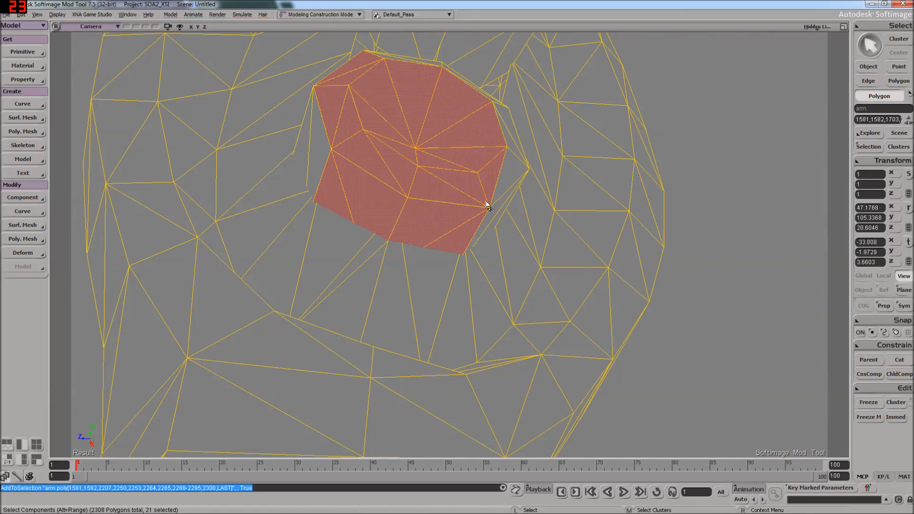
{"action": "key", "text": "h"}
{"action": "key", "text": "s"}
{"action": "right_click_drag", "start_coordinate": [503, 220], "coordinate": [382, 216]}
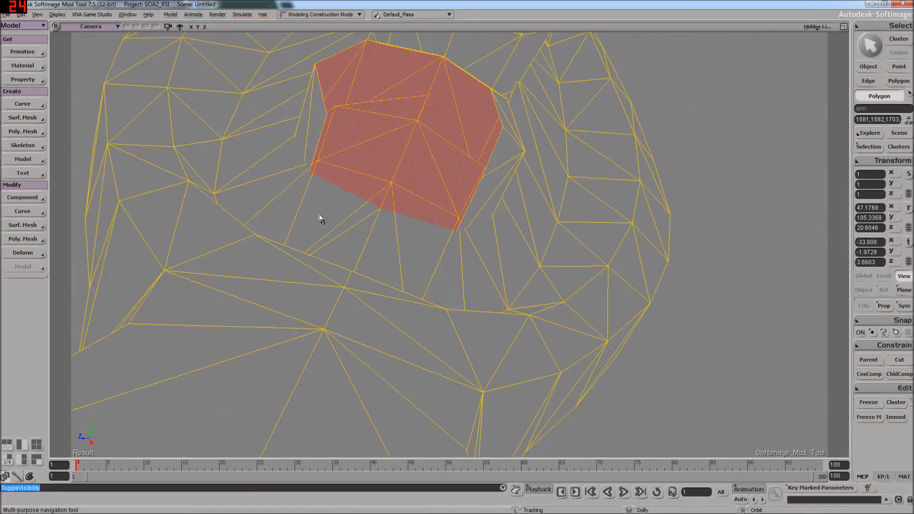
- Select polygons 1448 and 1449 at the hidden bump's base and dissolve them into one face
{"action": "scroll", "coordinate": [371, 210], "scroll_direction": "up", "scroll_amount": 2}
{"action": "scroll", "coordinate": [372, 210], "scroll_direction": "up", "scroll_amount": 2}
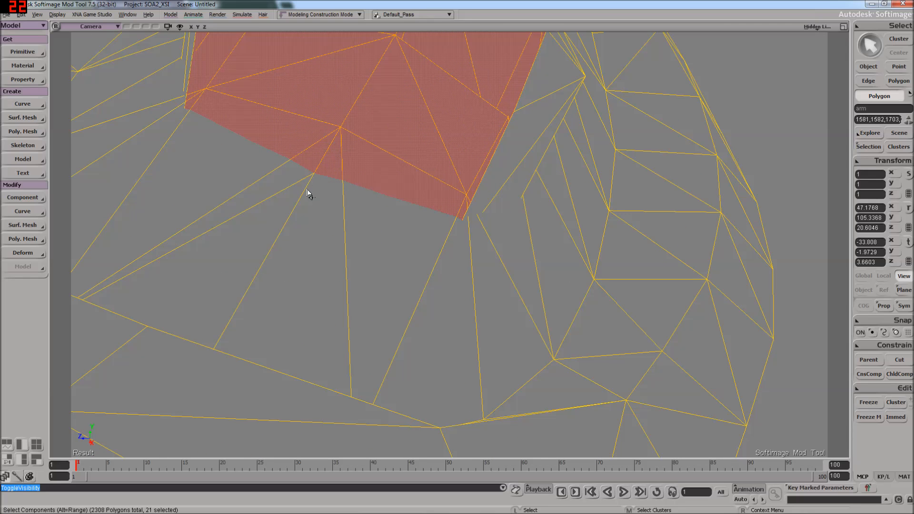
{"action": "scroll", "coordinate": [312, 176], "scroll_direction": "down", "scroll_amount": 3}
{"action": "right_click_drag", "start_coordinate": [353, 183], "coordinate": [352, 261]}
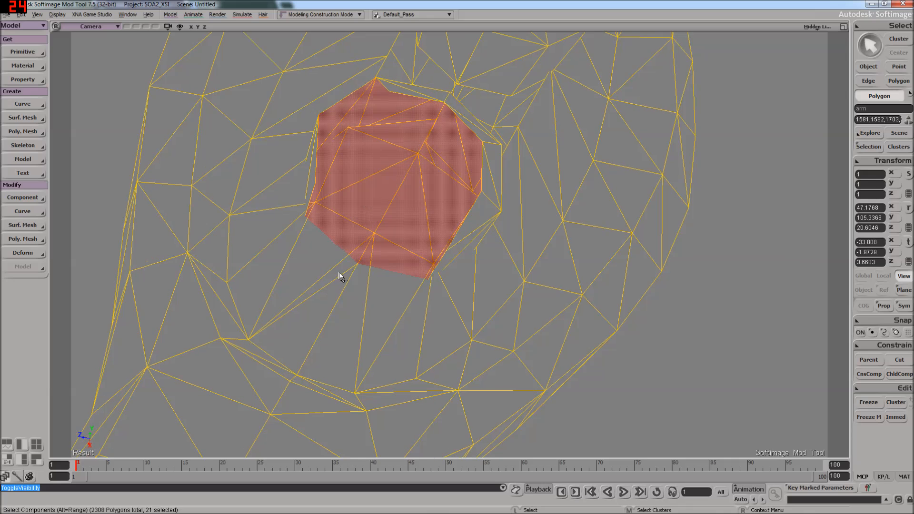
{"action": "left_click", "coordinate": [342, 281]}
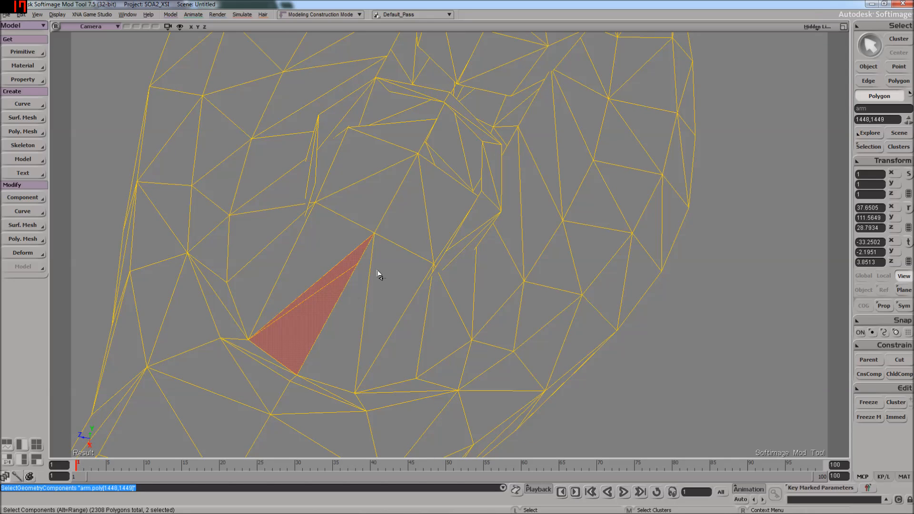
{"action": "key", "text": "ctrl+Delete"}
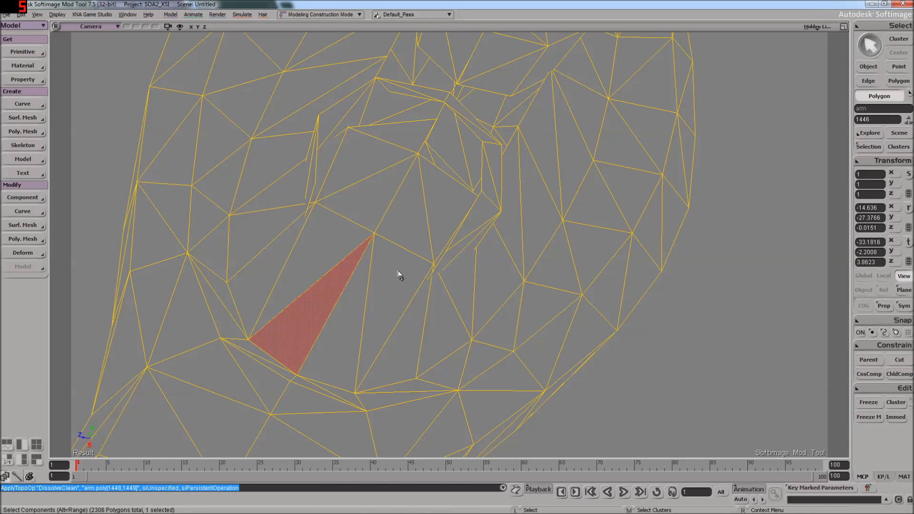
- Select polygons 1248 and 1251 beside a bump on another lobe of the arm
{"action": "key", "text": "s"}
{"action": "right_click_drag", "start_coordinate": [400, 275], "coordinate": [345, 277]}
{"action": "right_click_drag", "start_coordinate": [309, 256], "coordinate": [386, 130]}
{"action": "scroll", "coordinate": [386, 132], "scroll_direction": "down", "scroll_amount": 4}
{"action": "left_click_drag", "start_coordinate": [395, 139], "coordinate": [430, 231]}
{"action": "scroll", "coordinate": [430, 229], "scroll_direction": "up", "scroll_amount": 4}
{"action": "key", "text": "s"}
{"action": "right_click_drag", "start_coordinate": [430, 228], "coordinate": [334, 218]}
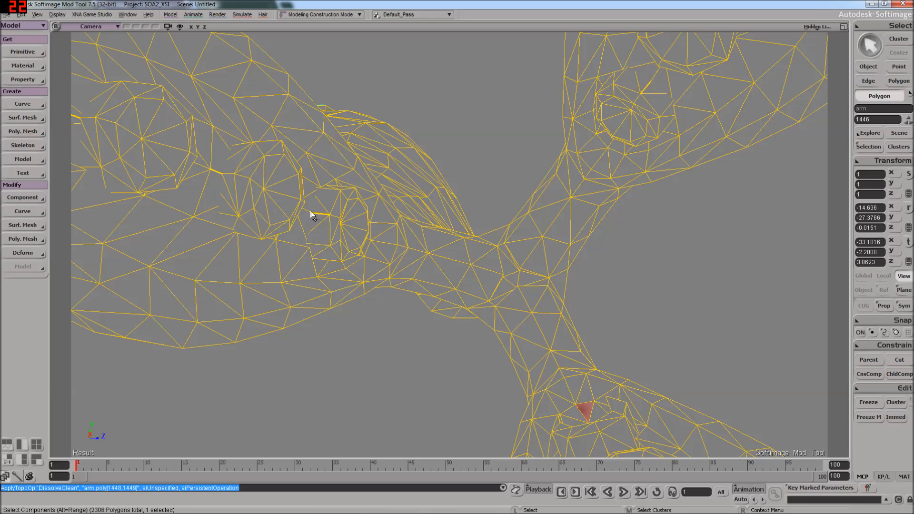
{"action": "key", "text": "s"}
{"action": "left_click_drag", "start_coordinate": [369, 245], "coordinate": [447, 287]}
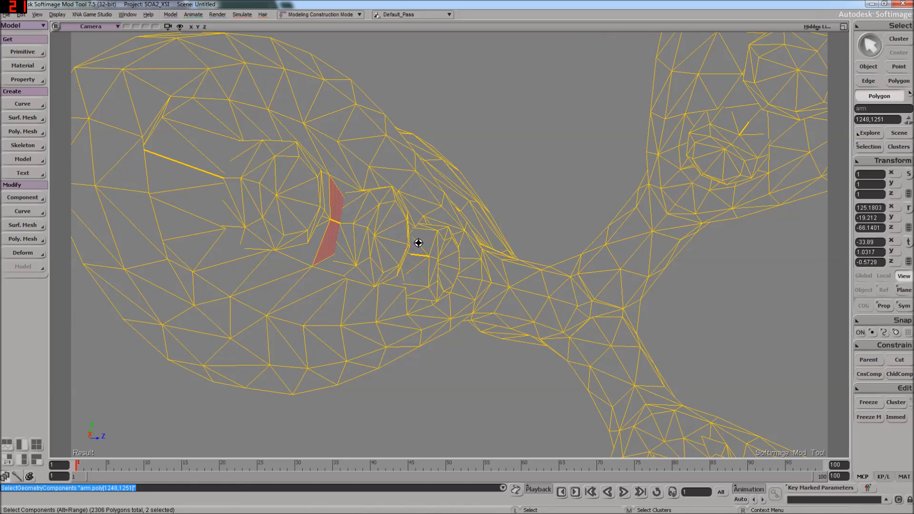
- Extend the selection with matching side polygon pairs on the lobe's other bumps, including 1398, 1401 and 2056, 2058
{"action": "key", "text": "s"}
{"action": "right_click_drag", "start_coordinate": [417, 242], "coordinate": [401, 241]}
{"action": "left_click_drag", "start_coordinate": [402, 241], "coordinate": [398, 274]}
{"action": "key", "text": "s"}
{"action": "right_click_drag", "start_coordinate": [405, 244], "coordinate": [310, 178]}
{"action": "left_click_drag", "start_coordinate": [310, 177], "coordinate": [381, 222]}
{"action": "right_click_drag", "start_coordinate": [382, 223], "coordinate": [291, 206]}
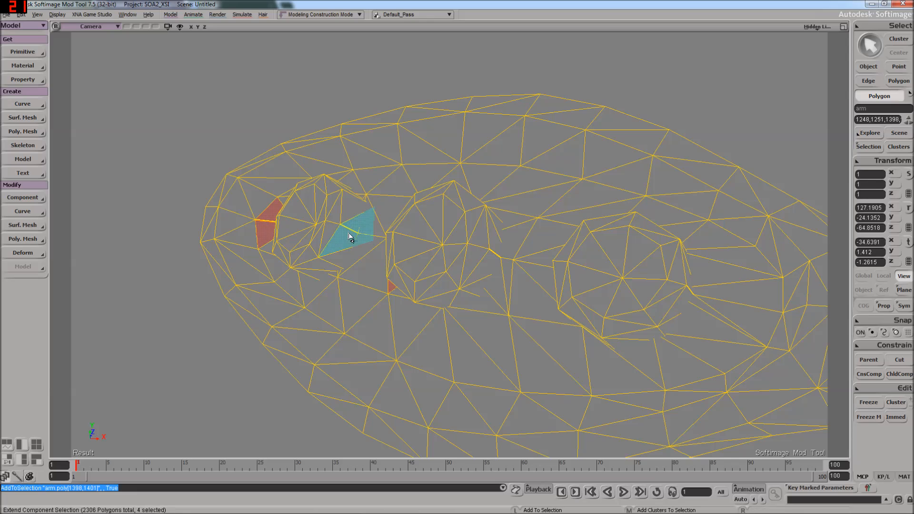
{"action": "right_click_drag", "start_coordinate": [408, 251], "coordinate": [346, 218]}
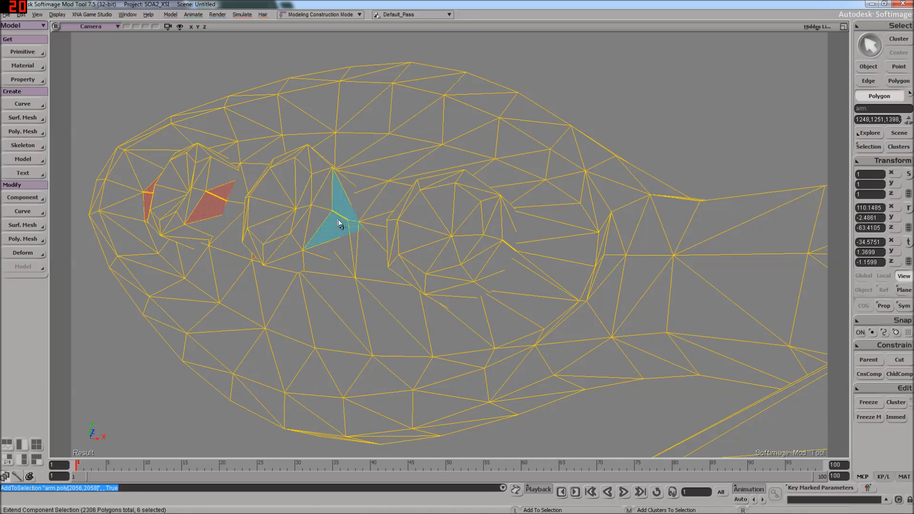
{"action": "right_click_drag", "start_coordinate": [419, 242], "coordinate": [385, 229]}
{"action": "mouse_move", "coordinate": [414, 260]}
{"action": "right_mouse_down"}
{"action": "mouse_move", "coordinate": [502, 290]}
{"action": "mouse_move", "coordinate": [447, 294]}
{"action": "mouse_move", "coordinate": [400, 247]}
{"action": "right_mouse_up"}
{"action": "key", "text": "s"}
{"action": "middle_click_drag", "start_coordinate": [400, 247], "coordinate": [363, 217]}
{"action": "left_click_drag", "start_coordinate": [364, 216], "coordinate": [598, 363]}
{"action": "right_click_drag", "start_coordinate": [598, 364], "coordinate": [674, 270]}
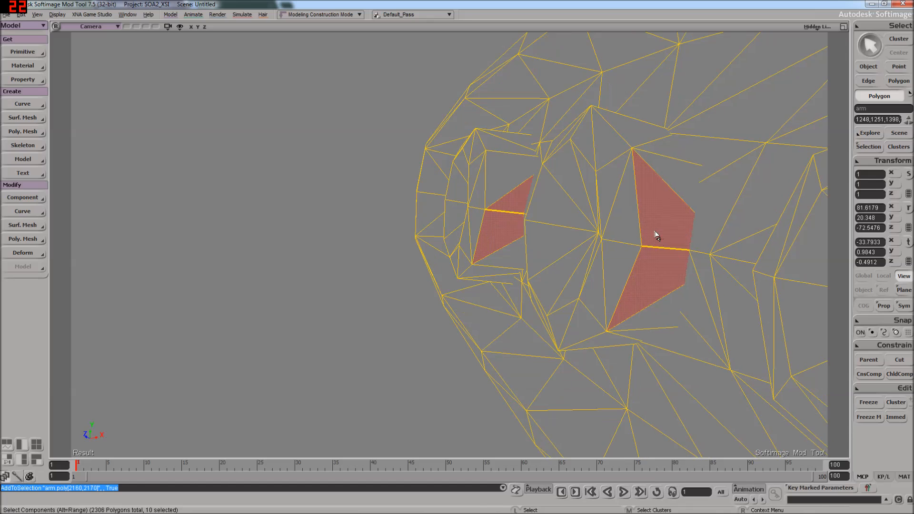
- Frame side polygons 2101 and 2102 on the bump, and delete the thin polygons 2100 and 2103 beside it
{"action": "left_click", "coordinate": [679, 254]}
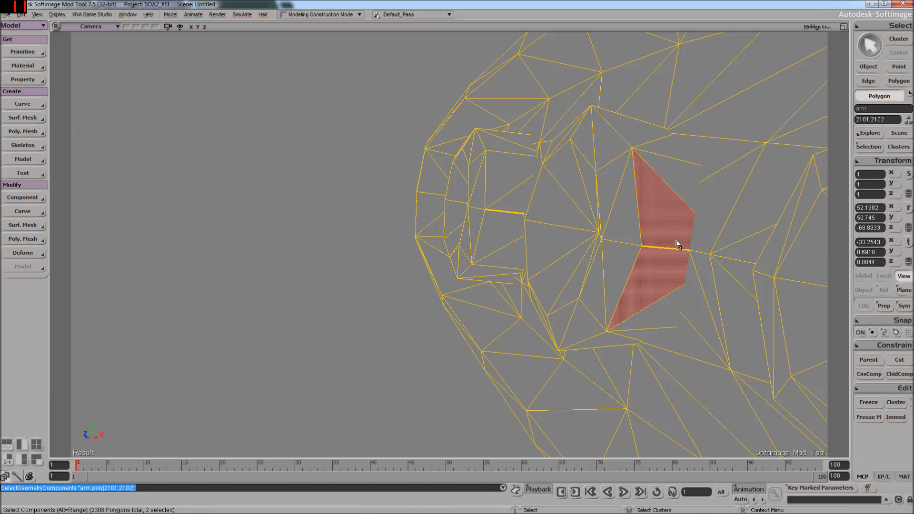
{"action": "key", "text": "f"}
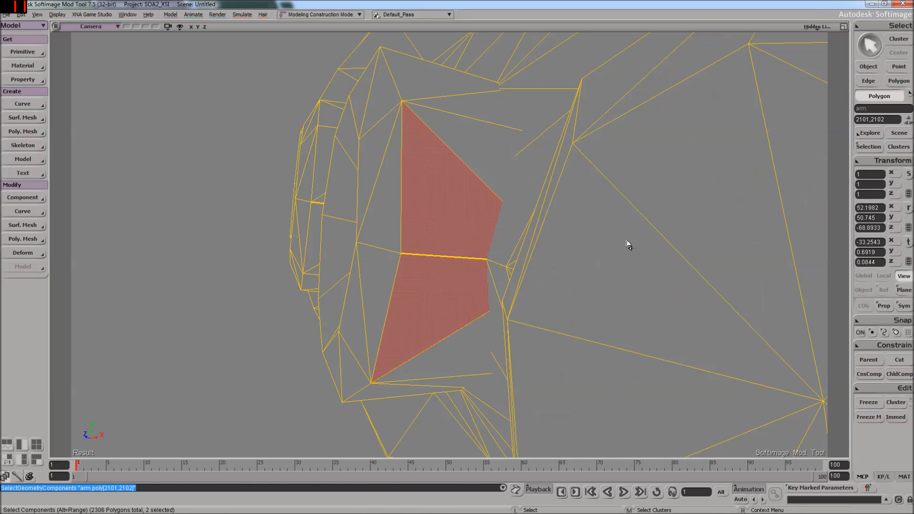
{"action": "right_click_drag", "start_coordinate": [611, 238], "coordinate": [538, 258]}
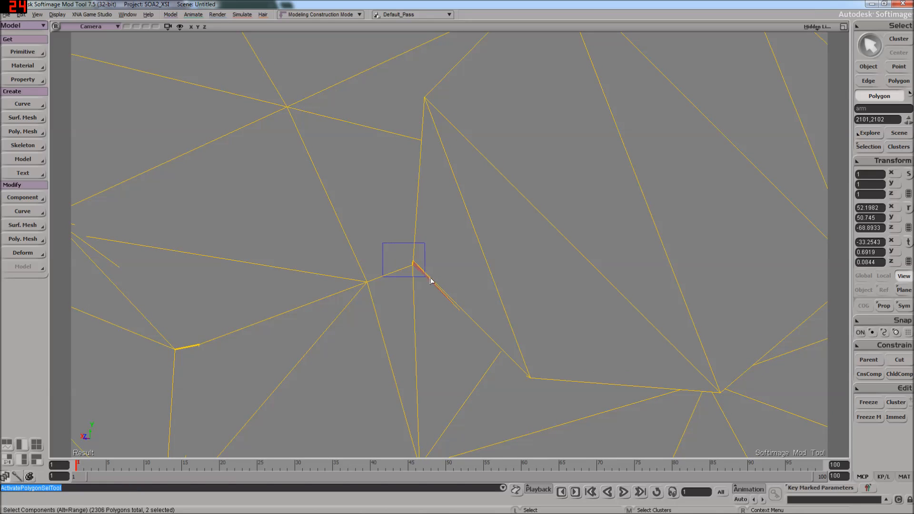
{"action": "key", "text": "s"}
{"action": "right_click_drag", "start_coordinate": [437, 270], "coordinate": [517, 246]}
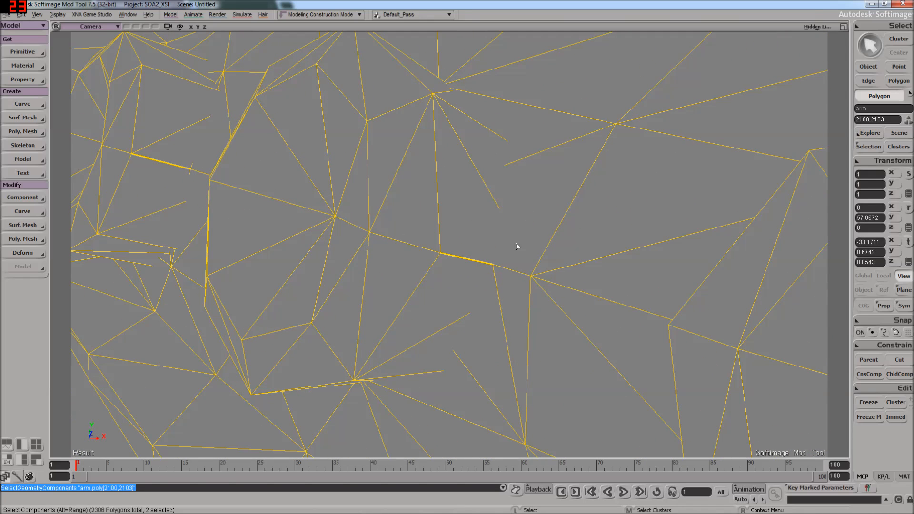
{"action": "right_click_drag", "start_coordinate": [529, 255], "coordinate": [475, 388]}
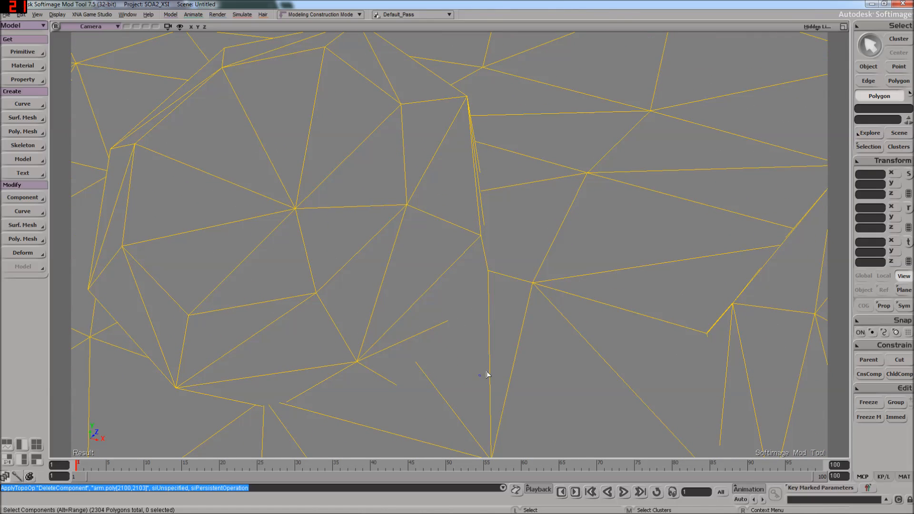
- Select polygons 1193 and 1194 beside the bump's base and dissolve them into one face
{"action": "left_click", "coordinate": [500, 344]}
{"action": "key", "text": "s"}
{"action": "mouse_move", "coordinate": [496, 358]}
{"action": "right_mouse_down"}
{"action": "mouse_move", "coordinate": [510, 286]}
{"action": "mouse_move", "coordinate": [492, 320]}
{"action": "mouse_move", "coordinate": [495, 347]}
{"action": "right_mouse_up"}
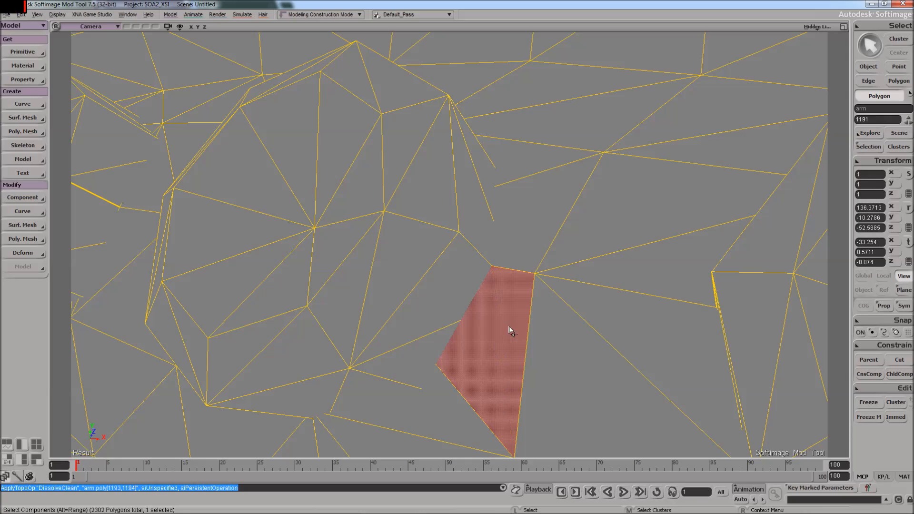
- Examine the lobe's bumps and the surface between them from several angles, along with the arm as a whole
{"action": "key", "text": "s"}
{"action": "right_click_drag", "start_coordinate": [528, 326], "coordinate": [516, 355]}
{"action": "key", "text": "s"}
{"action": "middle_click_drag", "start_coordinate": [516, 355], "coordinate": [520, 291]}
{"action": "key", "text": "s"}
{"action": "right_click_drag", "start_coordinate": [521, 291], "coordinate": [435, 269]}
{"action": "middle_click_drag", "start_coordinate": [435, 270], "coordinate": [374, 293]}
{"action": "key", "text": "s"}
{"action": "right_click_drag", "start_coordinate": [352, 250], "coordinate": [398, 276]}
{"action": "scroll", "coordinate": [333, 249], "scroll_direction": "up", "scroll_amount": 3}
{"action": "scroll", "coordinate": [335, 247], "scroll_direction": "down", "scroll_amount": 2}
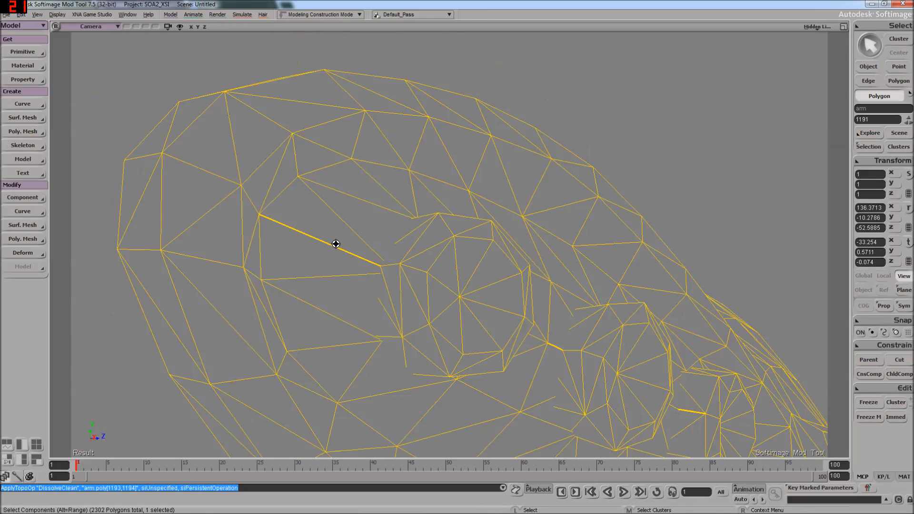
{"action": "right_click_drag", "start_coordinate": [342, 269], "coordinate": [355, 252]}
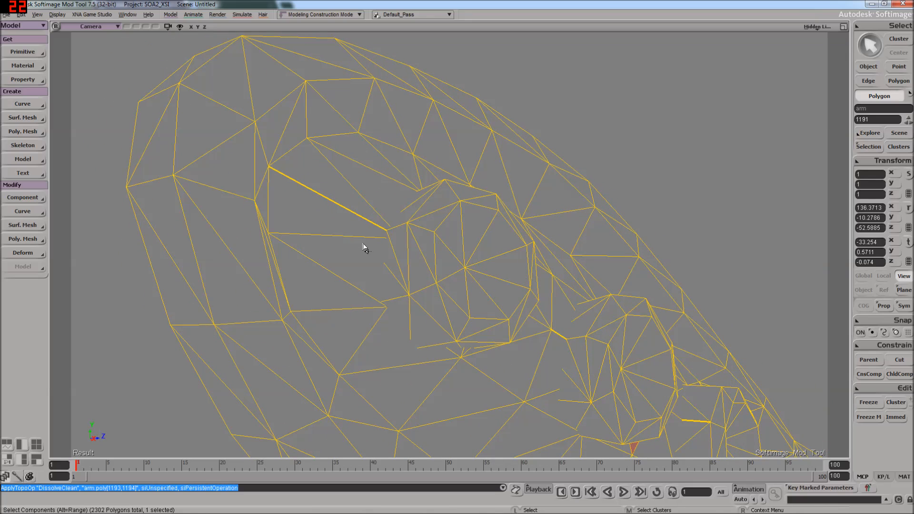
{"action": "scroll", "coordinate": [376, 257], "scroll_direction": "down", "scroll_amount": 5}
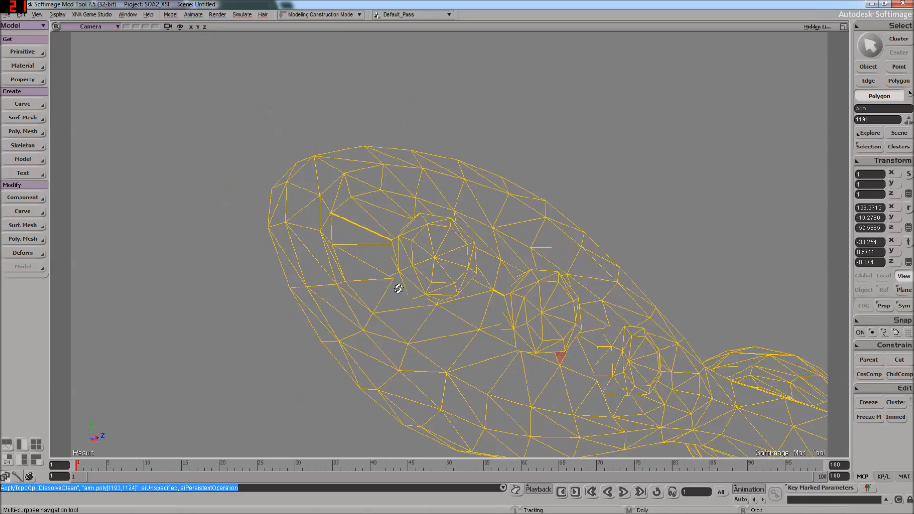
{"action": "right_click_drag", "start_coordinate": [398, 288], "coordinate": [425, 311]}
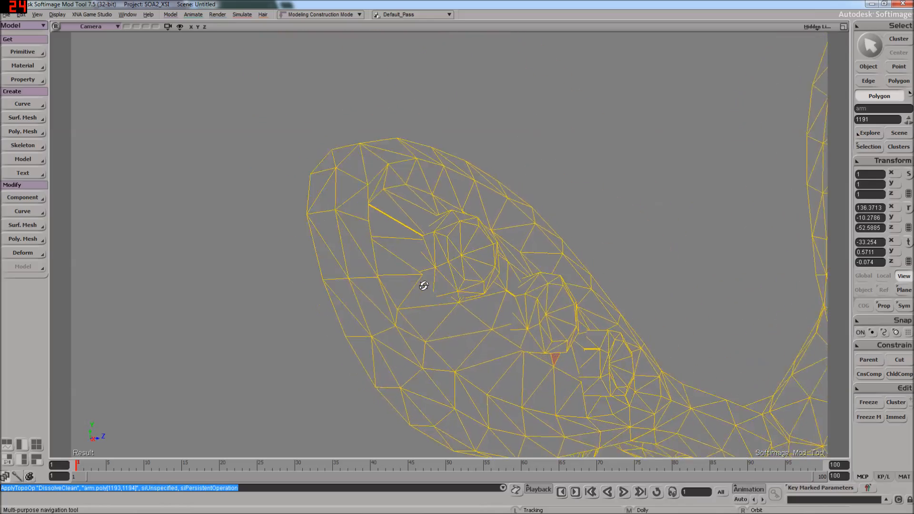
{"action": "right_click_drag", "start_coordinate": [396, 280], "coordinate": [152, 278]}
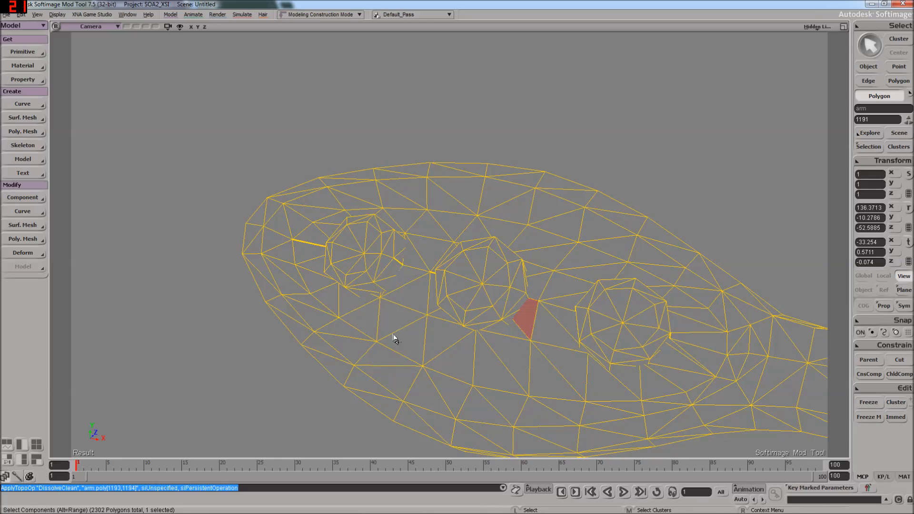
{"action": "right_click_drag", "start_coordinate": [635, 350], "coordinate": [609, 362]}
{"action": "scroll", "coordinate": [638, 350], "scroll_direction": "down", "scroll_amount": 3}
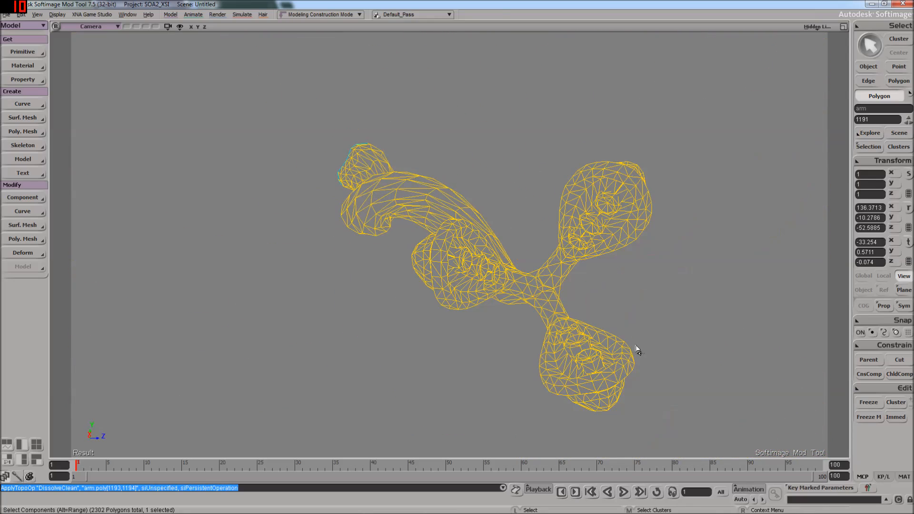